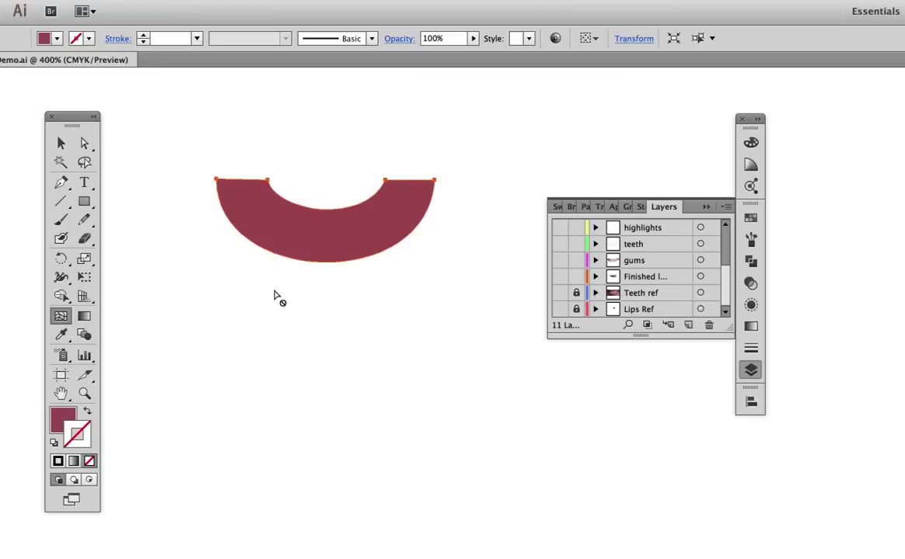
# Step: Add a mesh point inside the dark red lower-lip shape with the Mesh tool
pyautogui.click(334, 239)
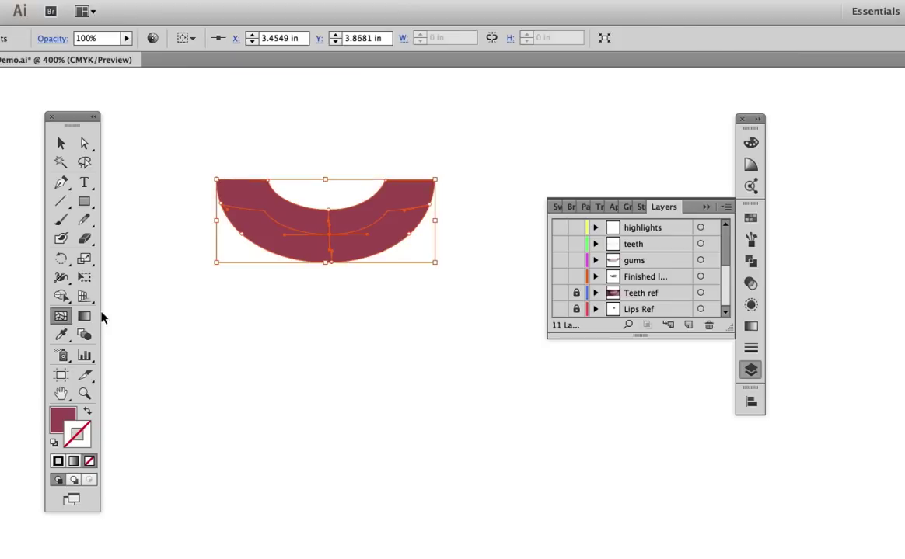
# Step: Undo the mesh point, try a 2-row, 4-column gradient mesh on the lip, then undo it
pyautogui.hotkey('ctrl', 'z')
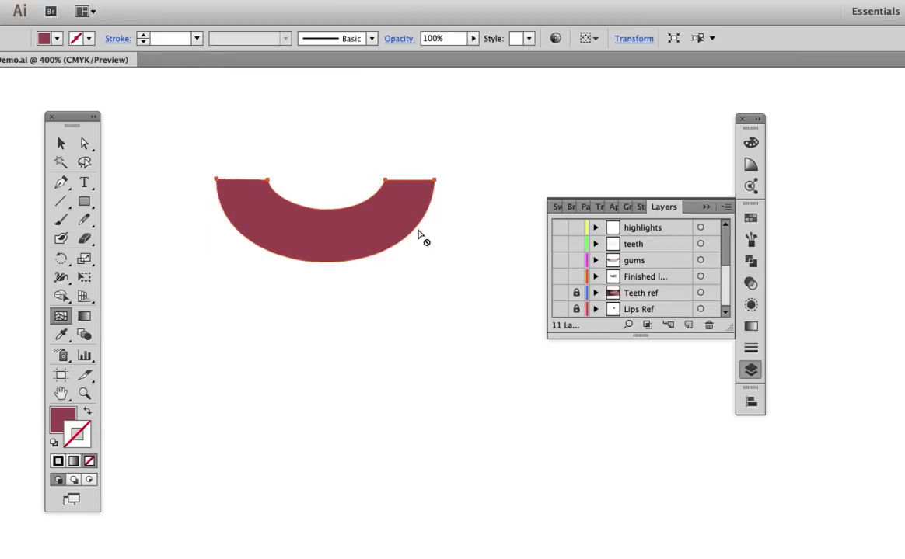
pyautogui.click(136, 1)
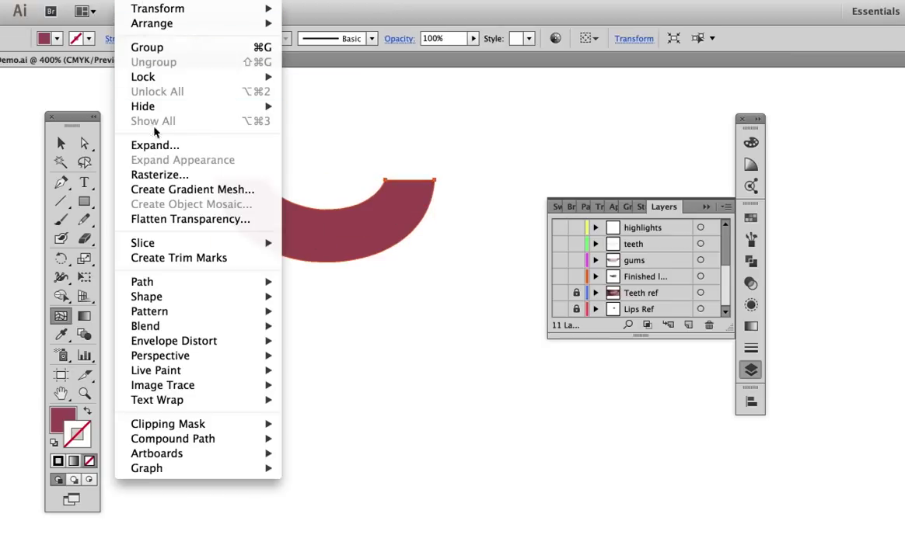
pyautogui.click(163, 194)
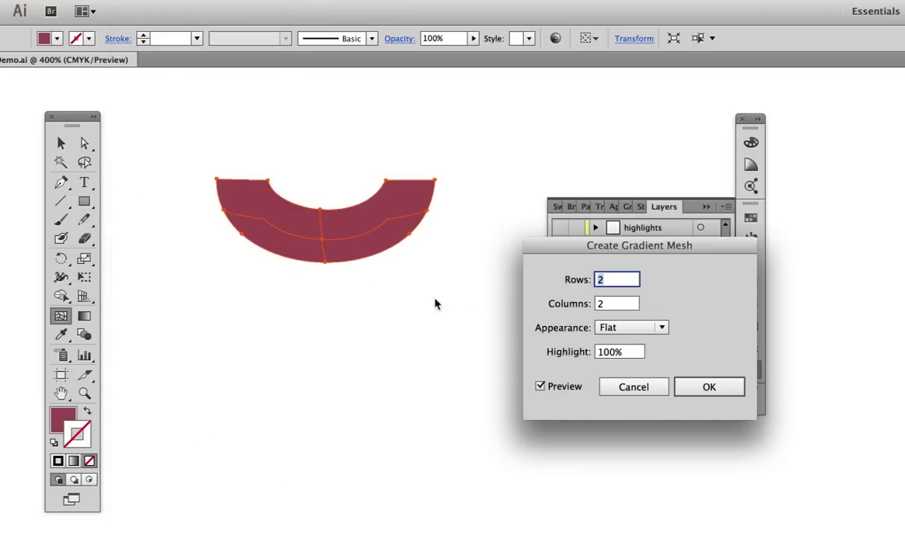
pyautogui.press('Tab')
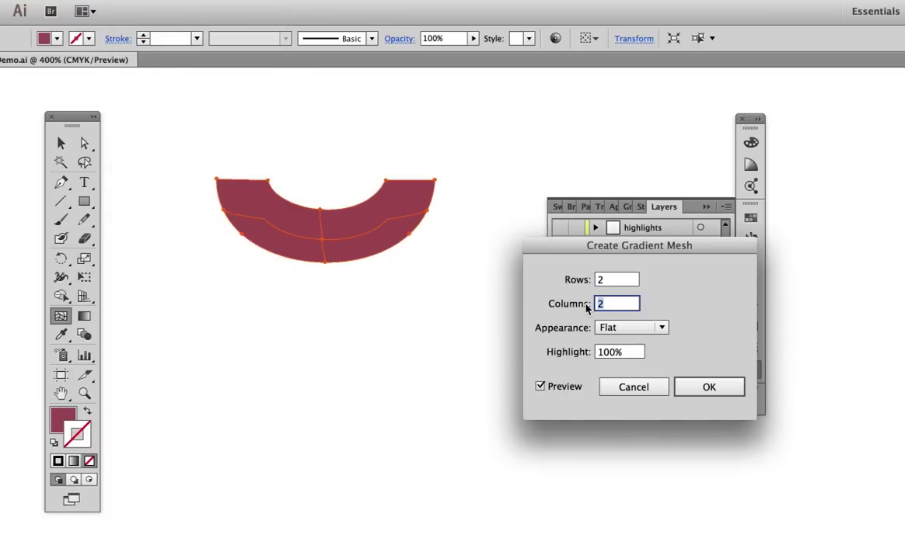
pyautogui.write('4')
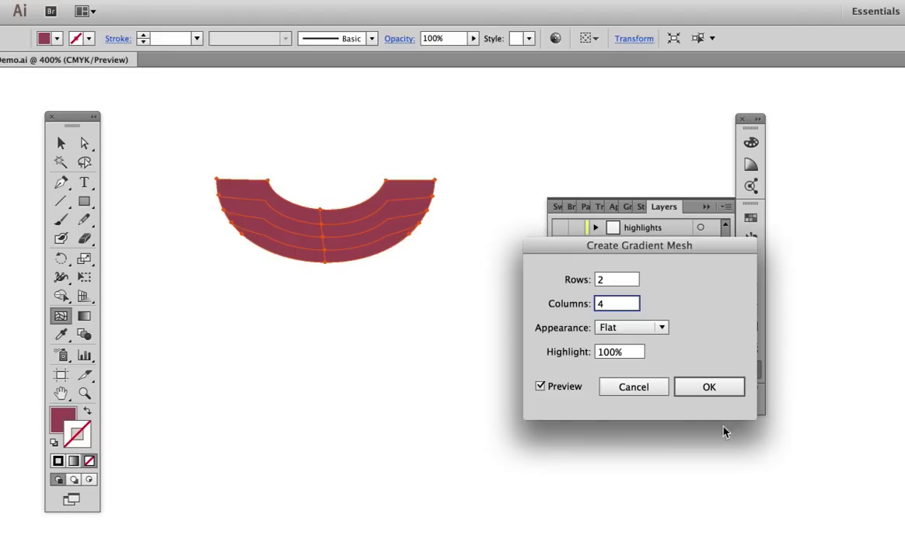
pyautogui.click(706, 387)
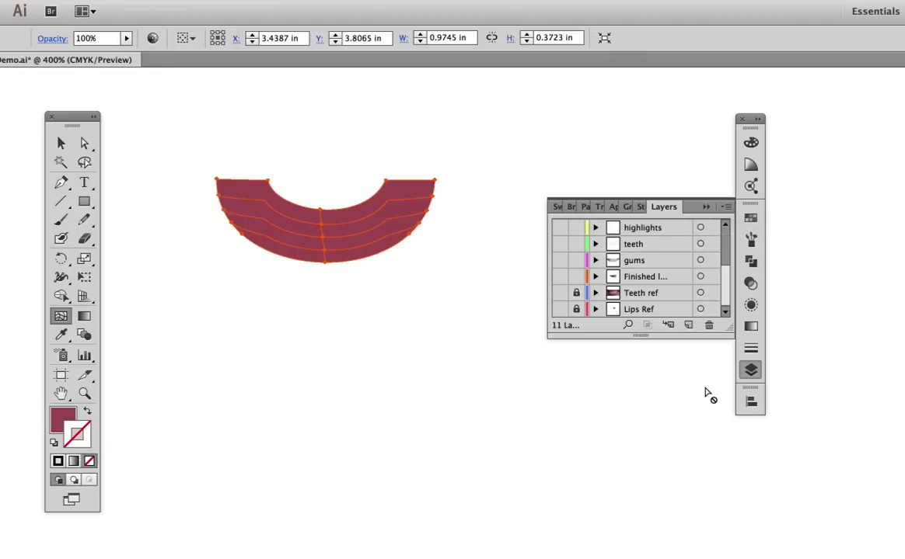
pyautogui.press('super+z')
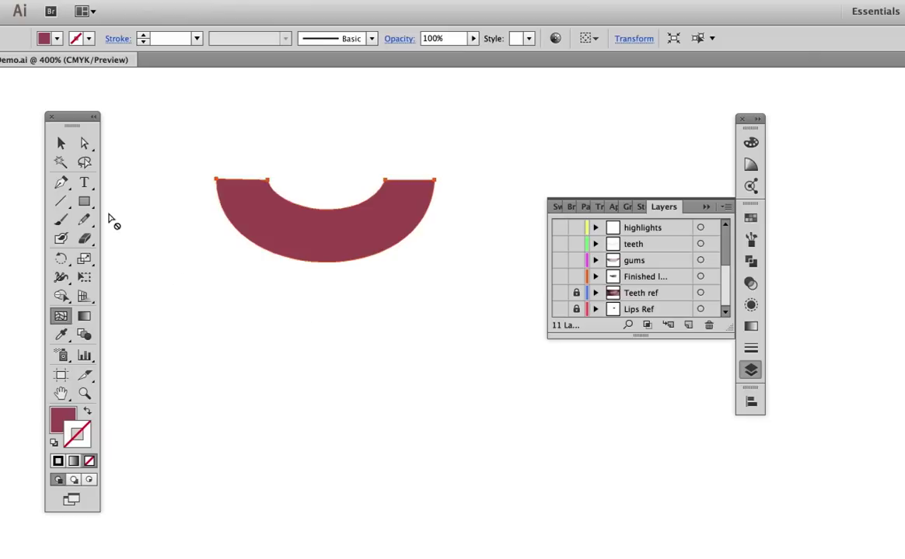
# Step: Draw a rectangle below the lip and give it a 2-row, 2-column gradient mesh
pyautogui.click(84, 201)
pyautogui.moveTo(184, 296); pyautogui.dragTo(441, 360)
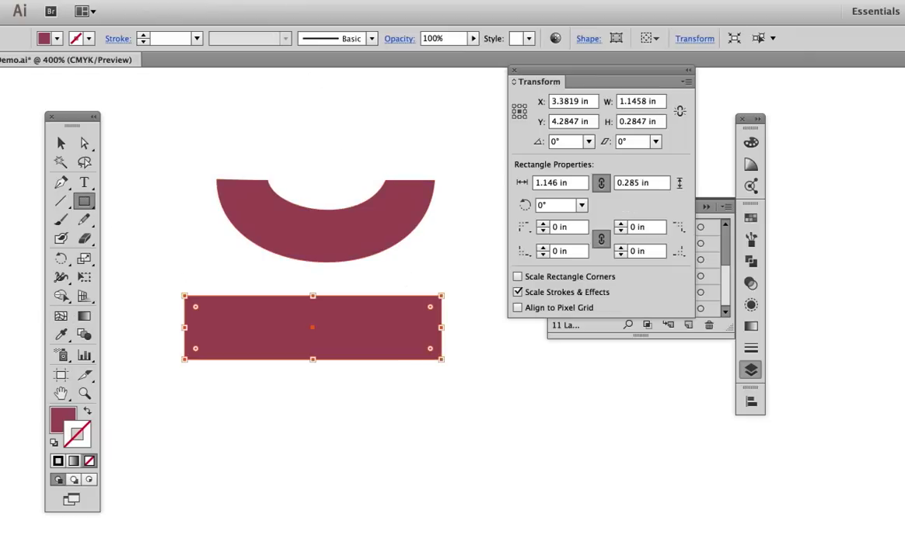
pyautogui.click(127, 0)
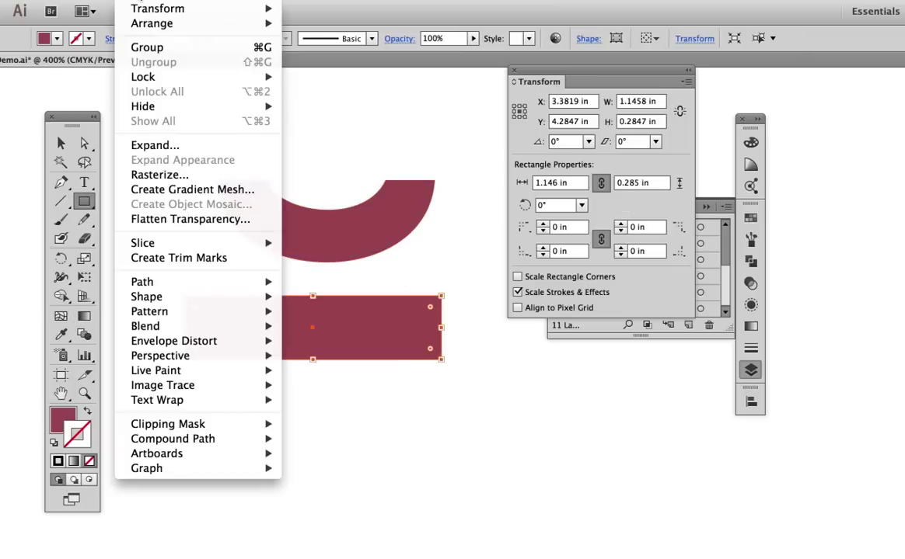
pyautogui.click(155, 190)
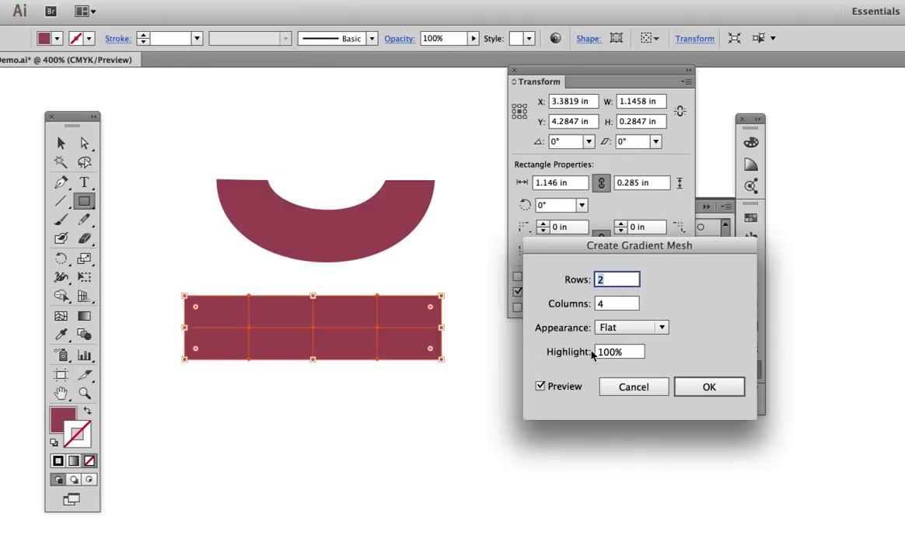
pyautogui.press('Tab')
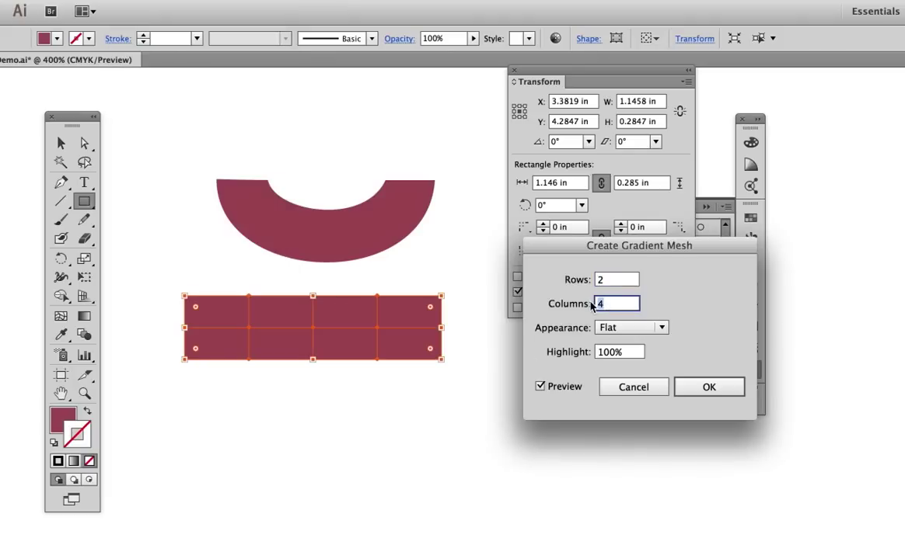
pyautogui.write('2')
pyautogui.click(720, 390)
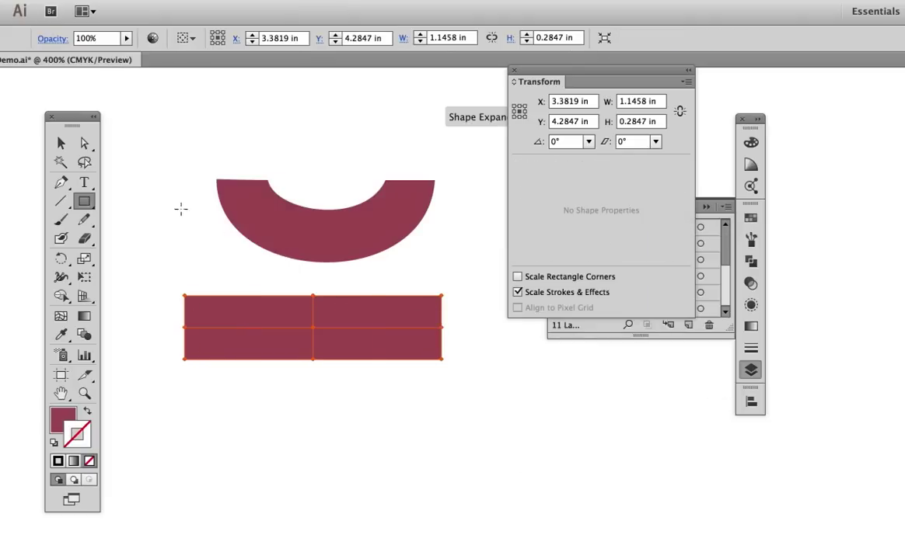
# Step: Drag the rectangle's end points and handles upward to bend it into a curving band
pyautogui.click(84, 143)
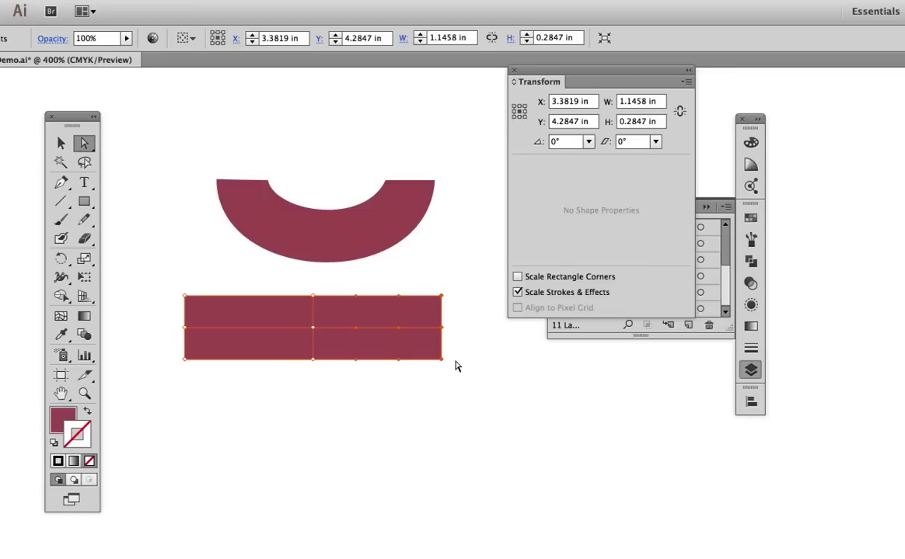
pyautogui.moveTo(444, 331); pyautogui.dragTo(456, 263)
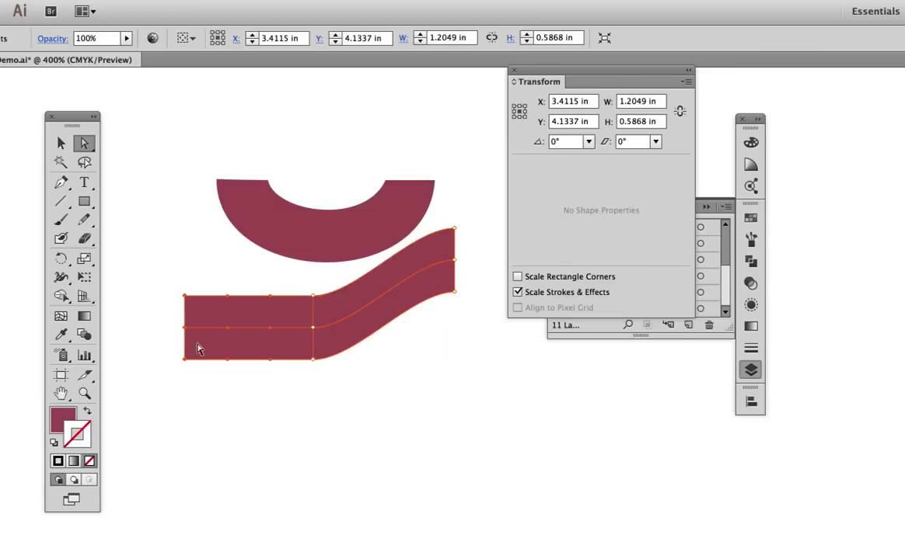
pyautogui.moveTo(183, 296); pyautogui.dragTo(174, 220)
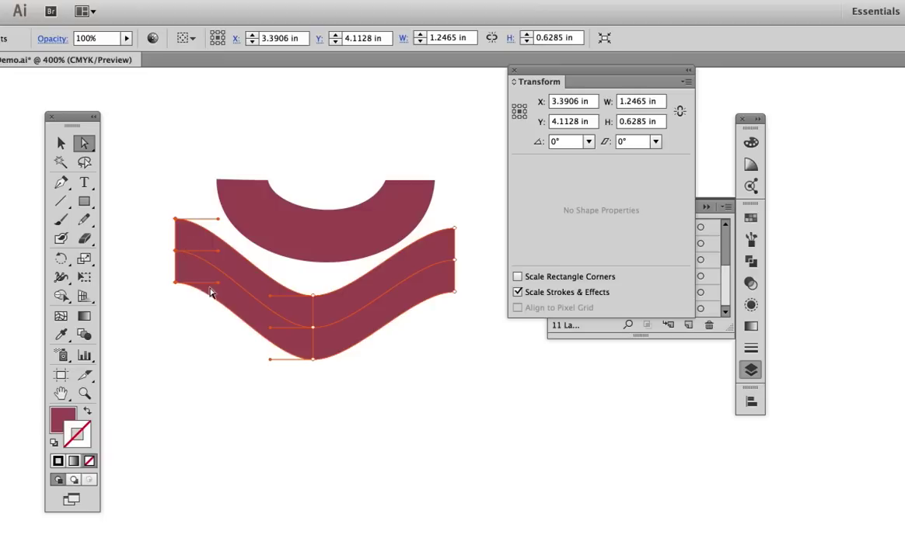
pyautogui.moveTo(217, 282); pyautogui.dragTo(179, 340)
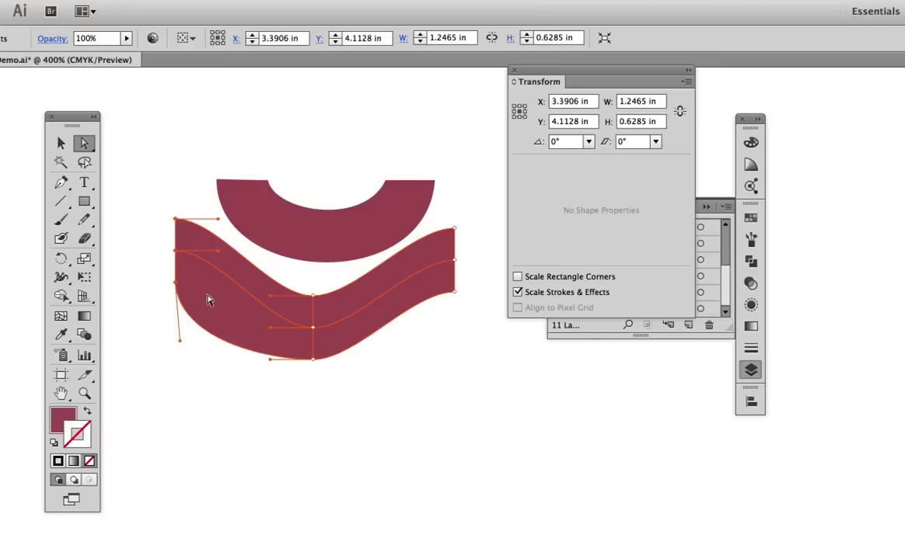
pyautogui.moveTo(218, 251); pyautogui.dragTo(174, 256)
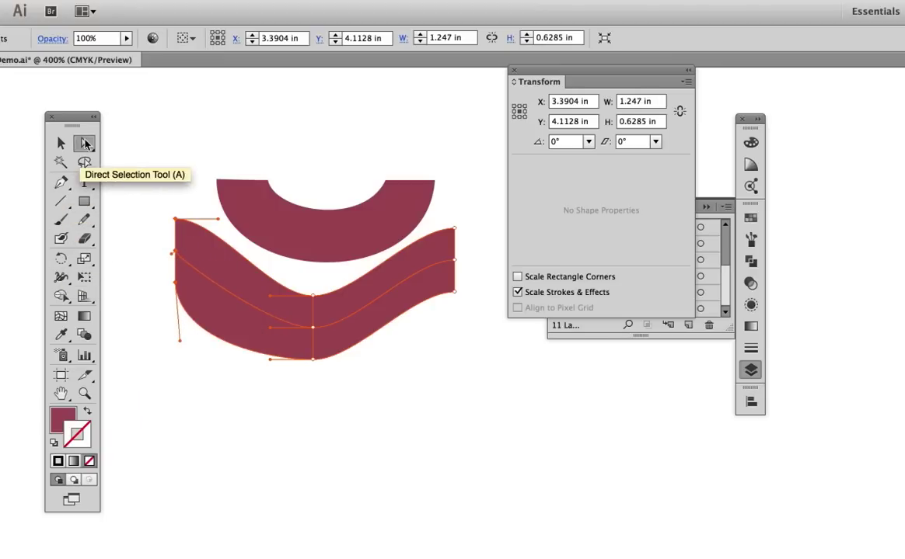
# Step: Rotate the band's left and right end anchors upward around their top anchors
pyautogui.moveTo(158, 206); pyautogui.dragTo(185, 326)
pyautogui.click(61, 258)
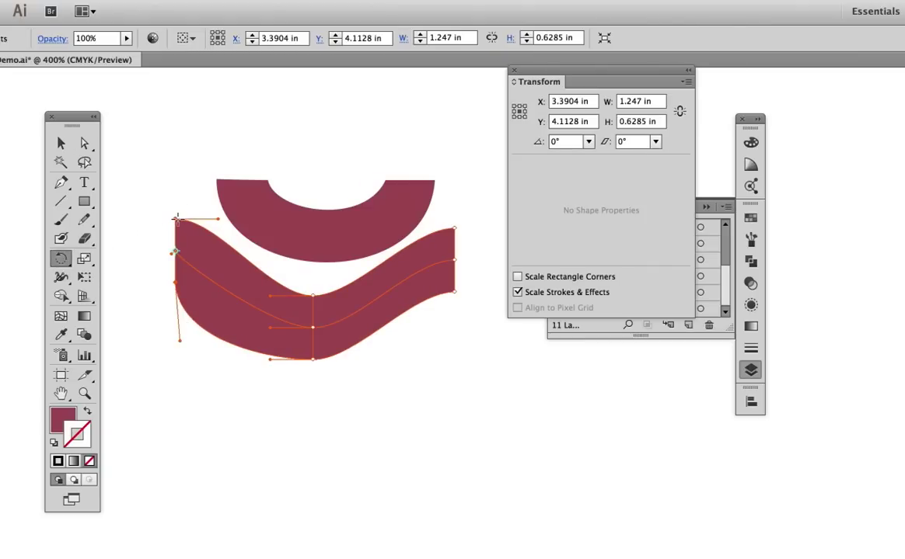
pyautogui.click(177, 219)
pyautogui.moveTo(152, 323); pyautogui.dragTo(93, 199)
pyautogui.click(84, 143)
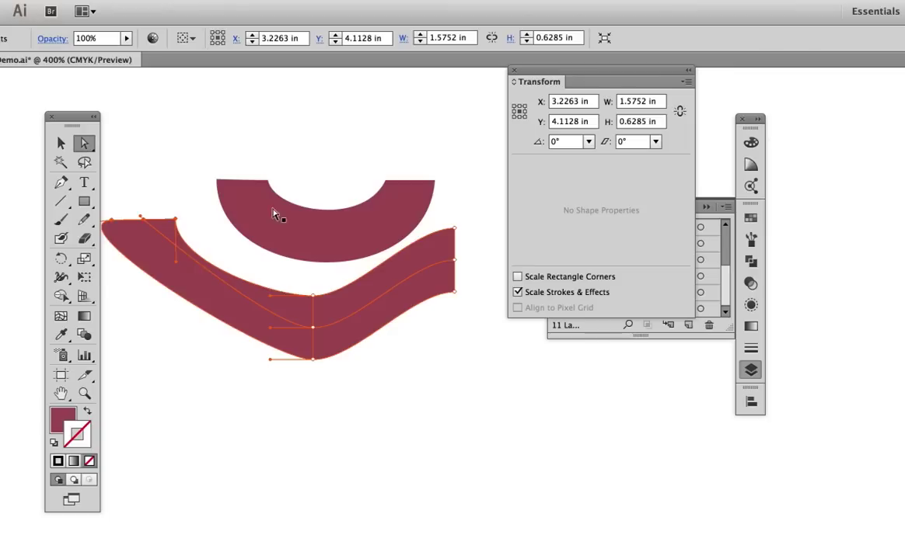
pyautogui.moveTo(465, 222); pyautogui.dragTo(443, 323)
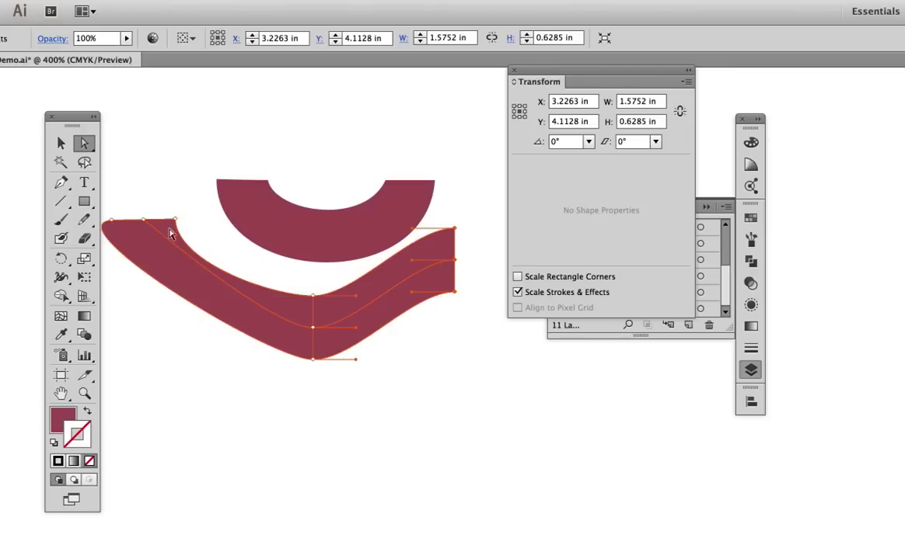
pyautogui.click(60, 258)
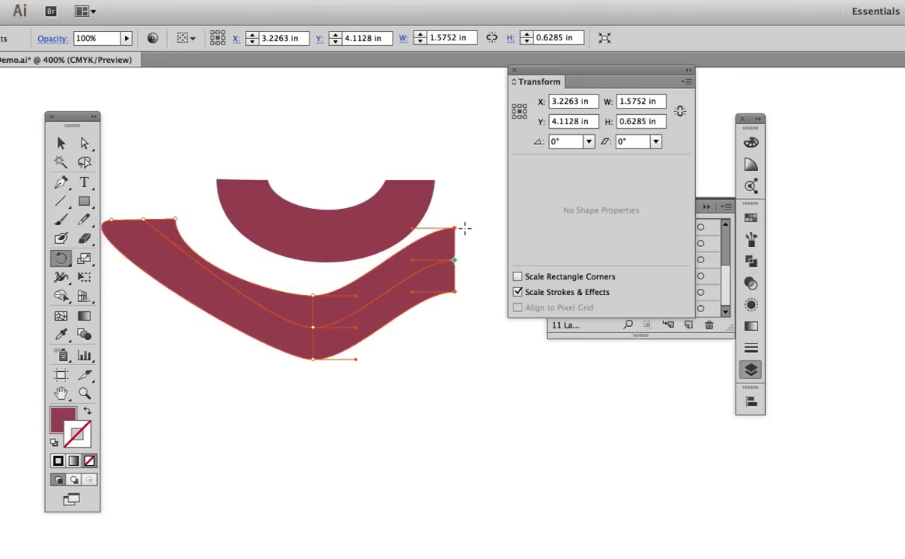
pyautogui.click(454, 228)
pyautogui.moveTo(466, 317); pyautogui.dragTo(541, 219)
pyautogui.click(84, 143)
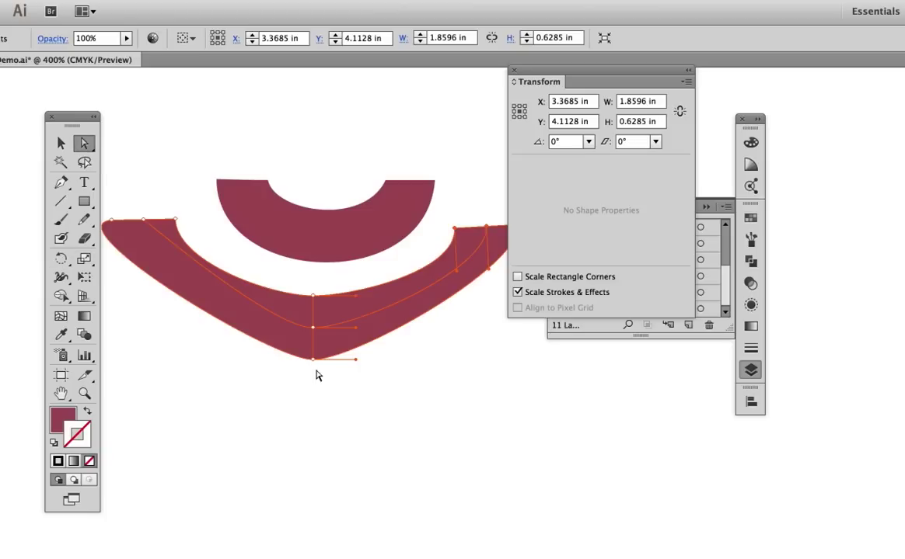
# Step: Deepen and smooth the band's outer and inner crescent curves, then close the Transform panel
pyautogui.moveTo(312, 360); pyautogui.dragTo(311, 394)
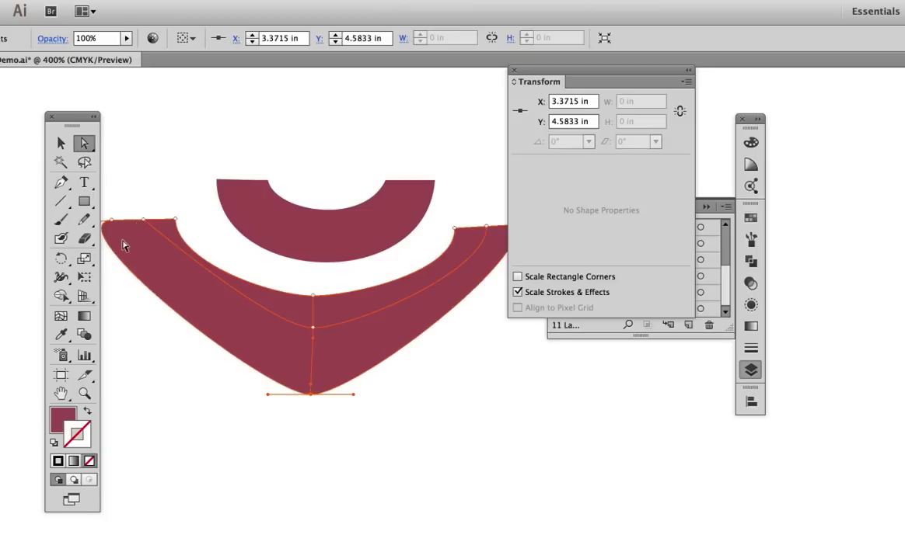
pyautogui.moveTo(198, 367); pyautogui.dragTo(245, 372)
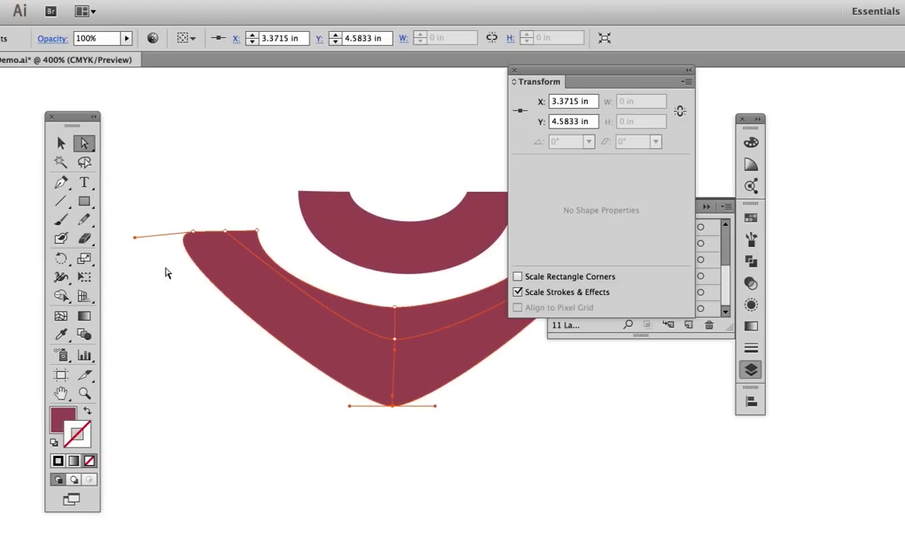
pyautogui.moveTo(136, 240); pyautogui.dragTo(206, 368)
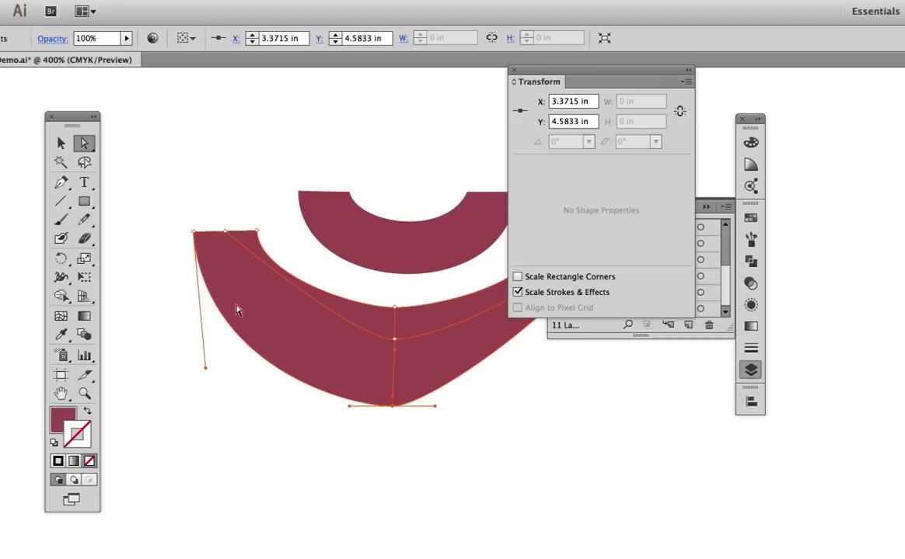
pyautogui.click(227, 232)
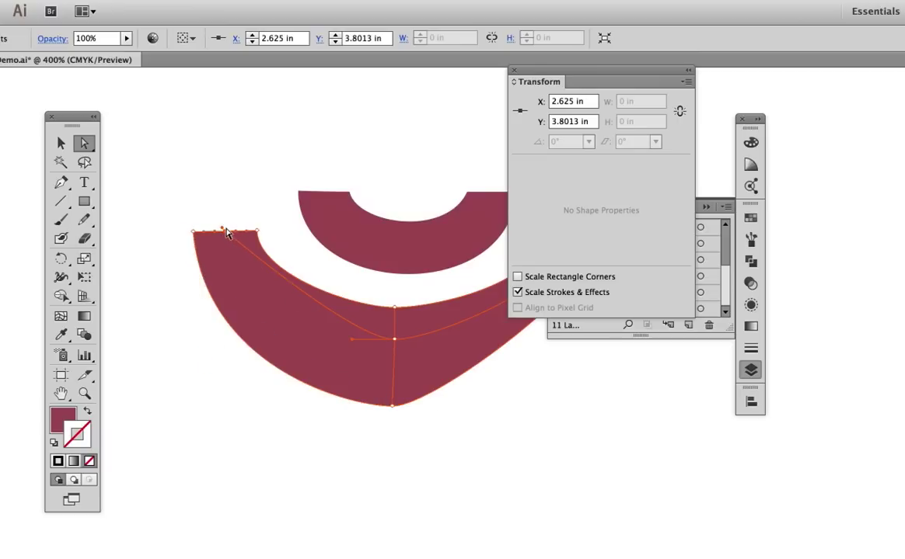
pyautogui.moveTo(222, 233); pyautogui.dragTo(226, 319)
pyautogui.moveTo(447, 351); pyautogui.dragTo(242, 338)
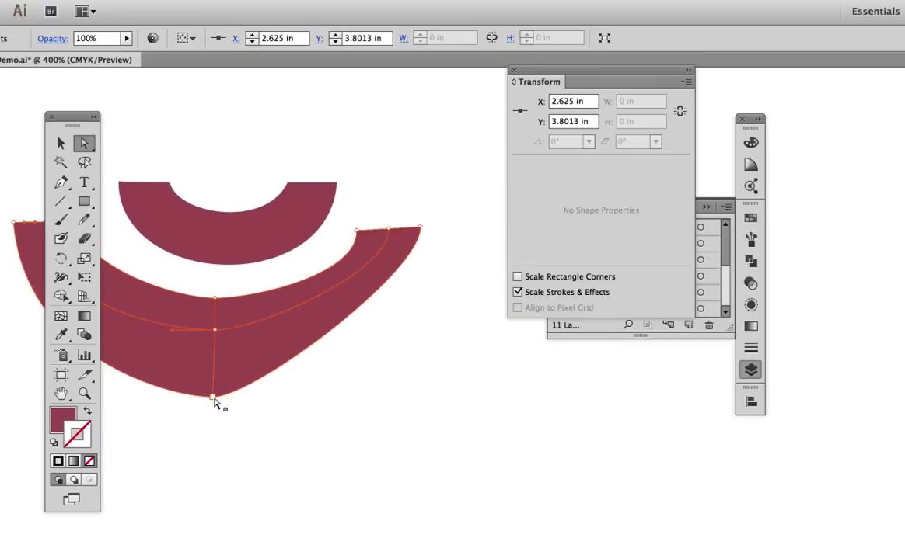
pyautogui.click(212, 397)
pyautogui.moveTo(257, 398); pyautogui.dragTo(367, 397)
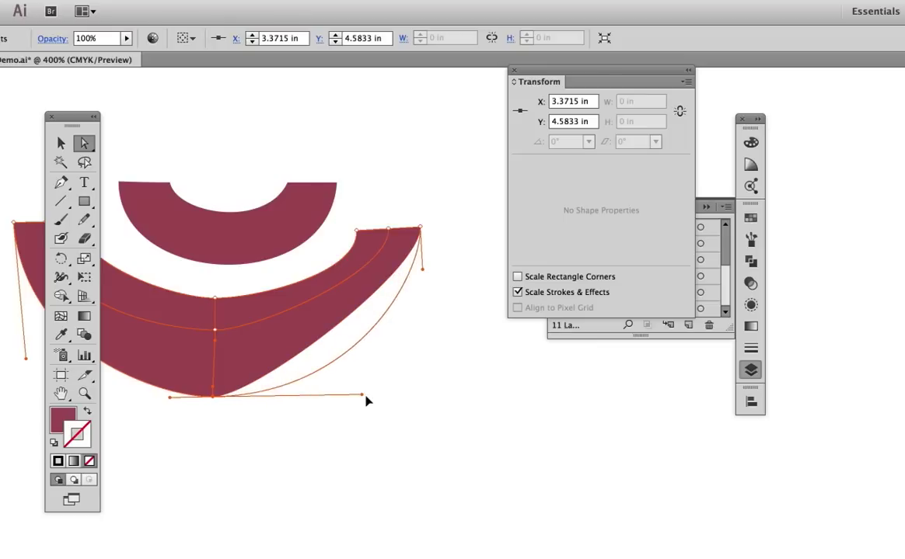
pyautogui.click(362, 276)
pyautogui.moveTo(390, 264); pyautogui.dragTo(373, 346)
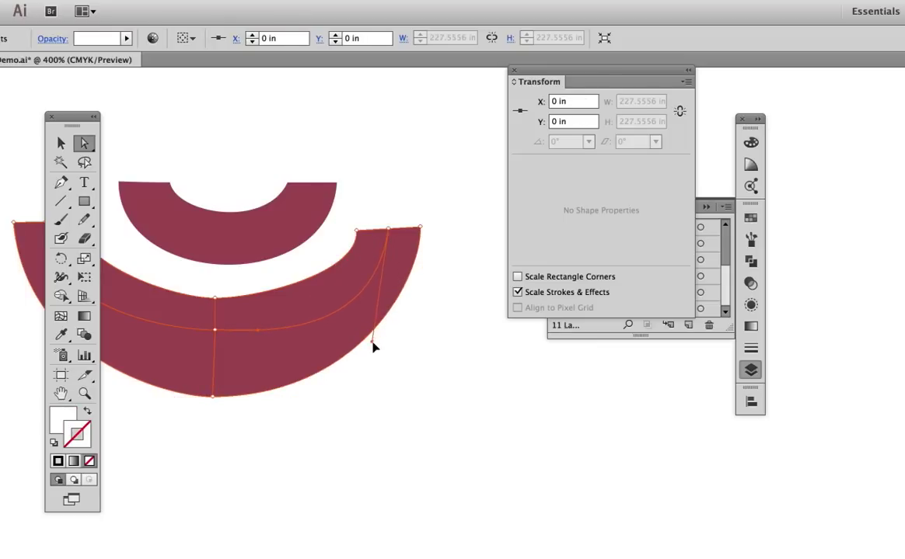
pyautogui.moveTo(235, 345); pyautogui.dragTo(423, 293)
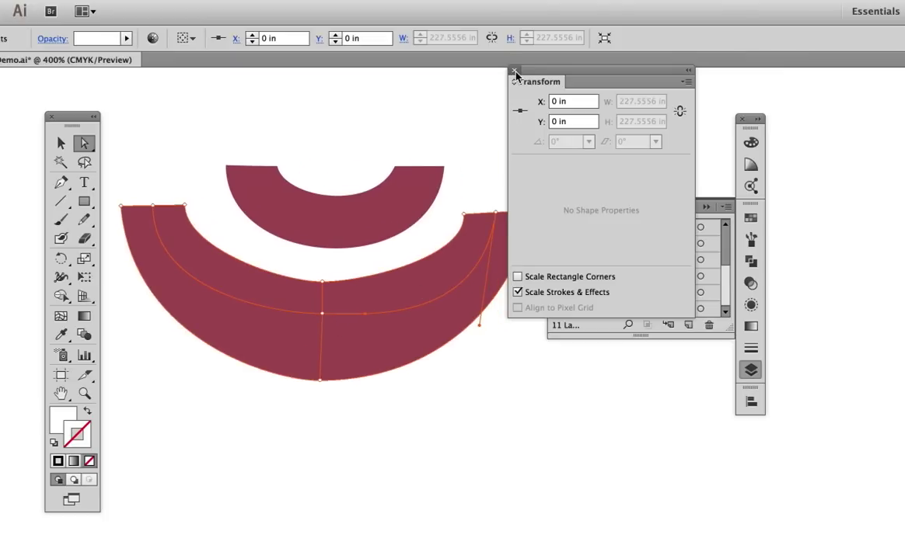
pyautogui.click(513, 71)
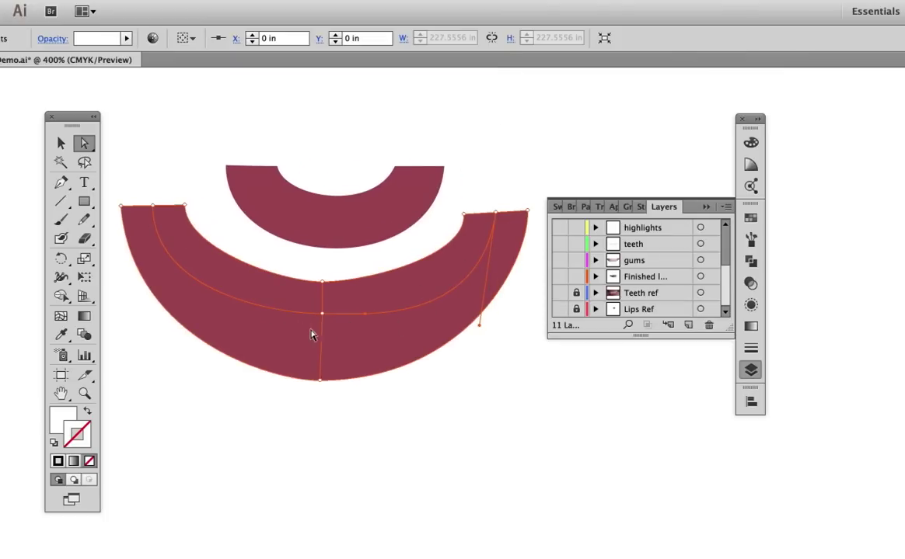
# Step: Add mesh points near the arc's bottom, centre and right side to shade it
pyautogui.press('u')
pyautogui.click(323, 373)
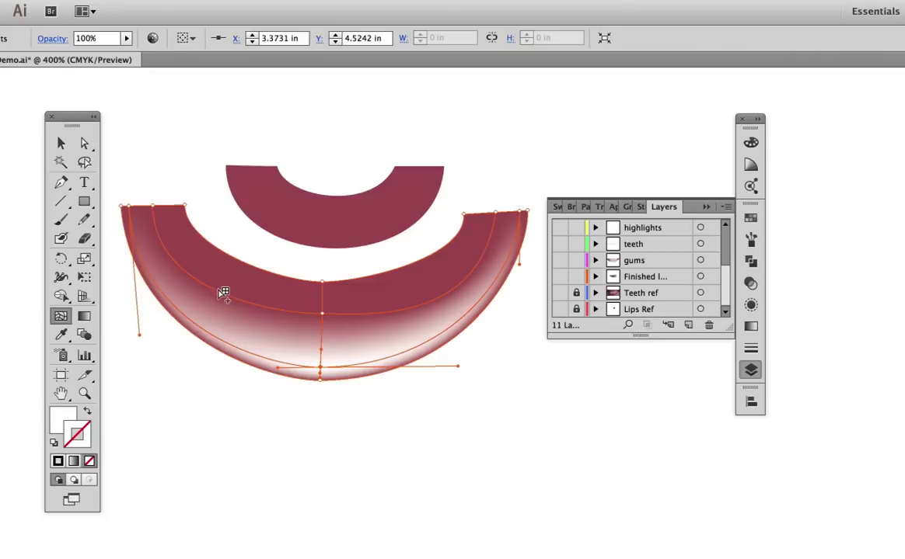
pyautogui.click(325, 295)
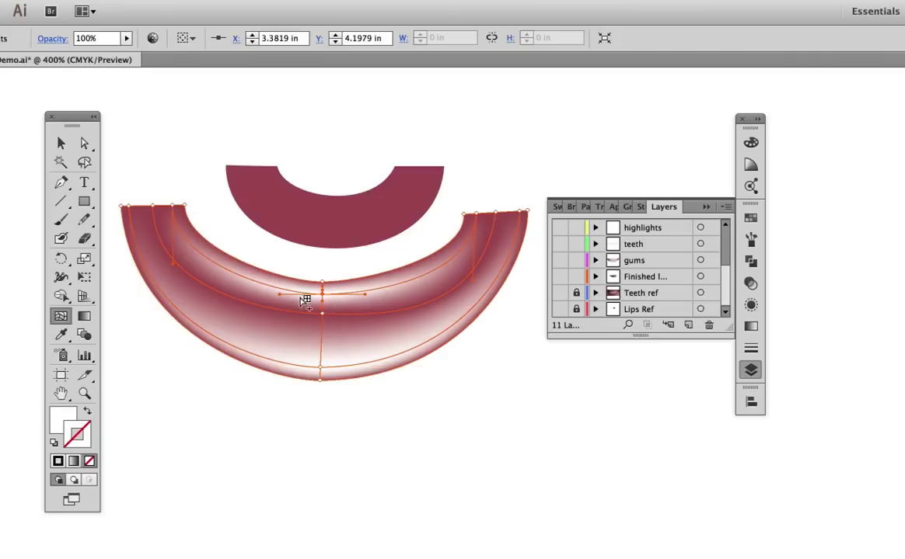
pyautogui.click(420, 293)
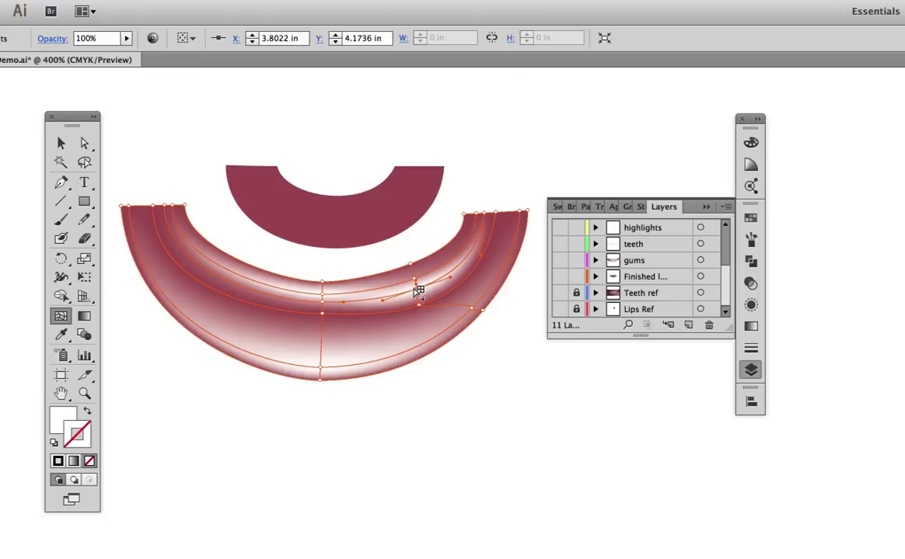
pyautogui.click(416, 284)
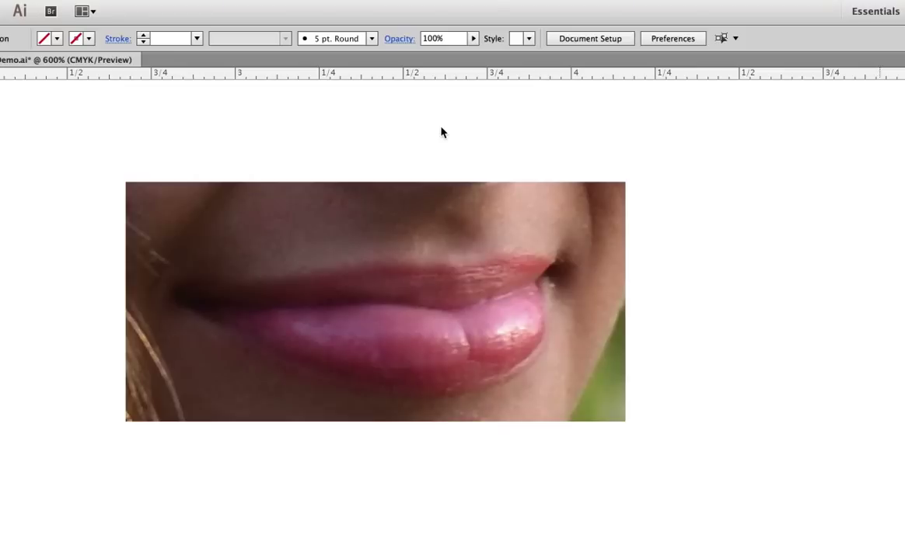
pyautogui.press('Tab')
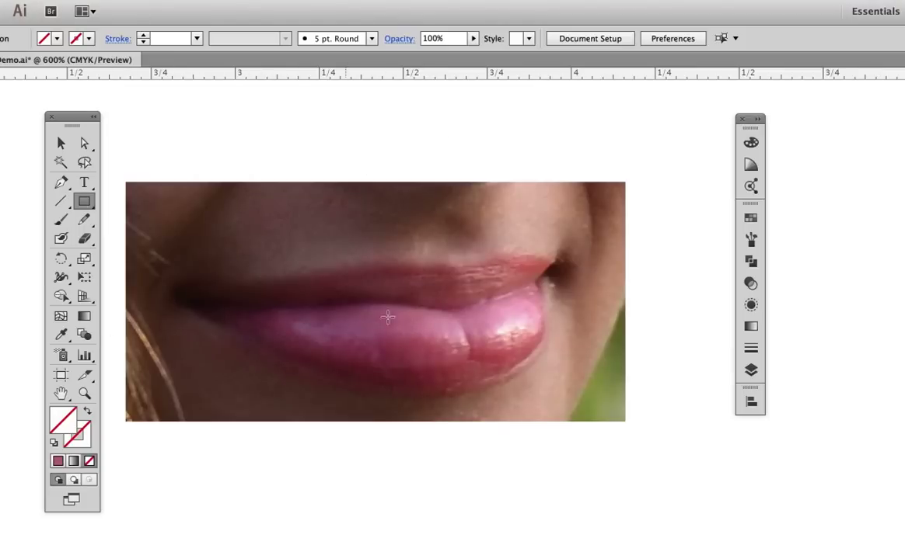
# Step: Keep Eyedropper sampling at 3 x 3 Average and sample the pink lip colour from the photo
pyautogui.doubleClick(65, 337)
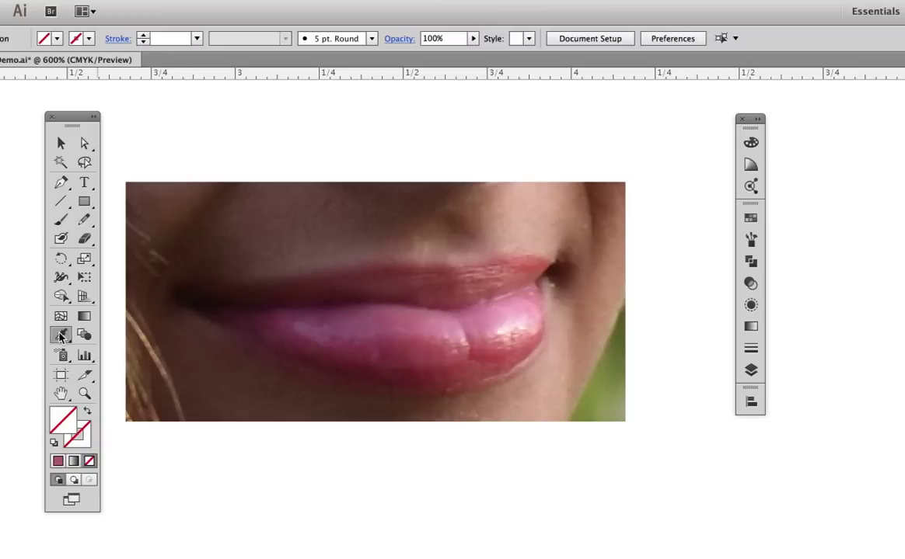
pyautogui.click(494, 177)
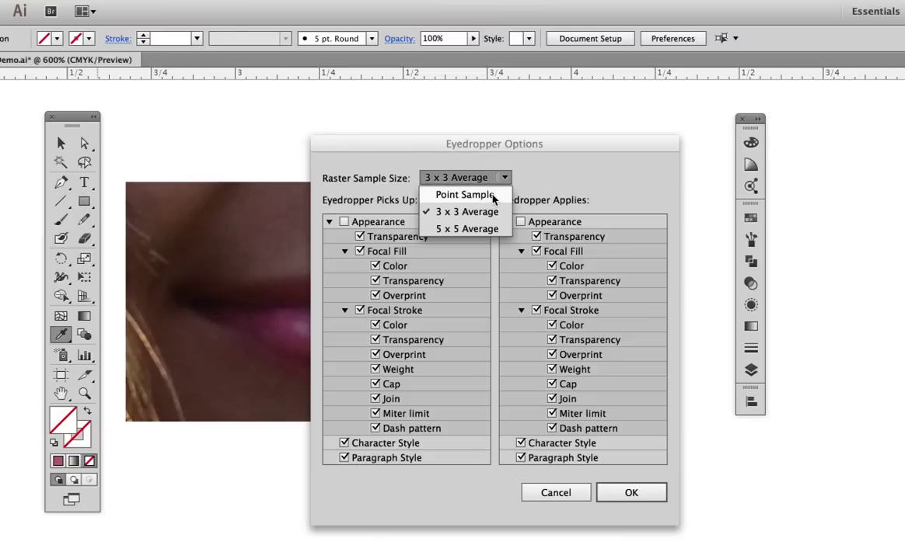
pyautogui.click(475, 214)
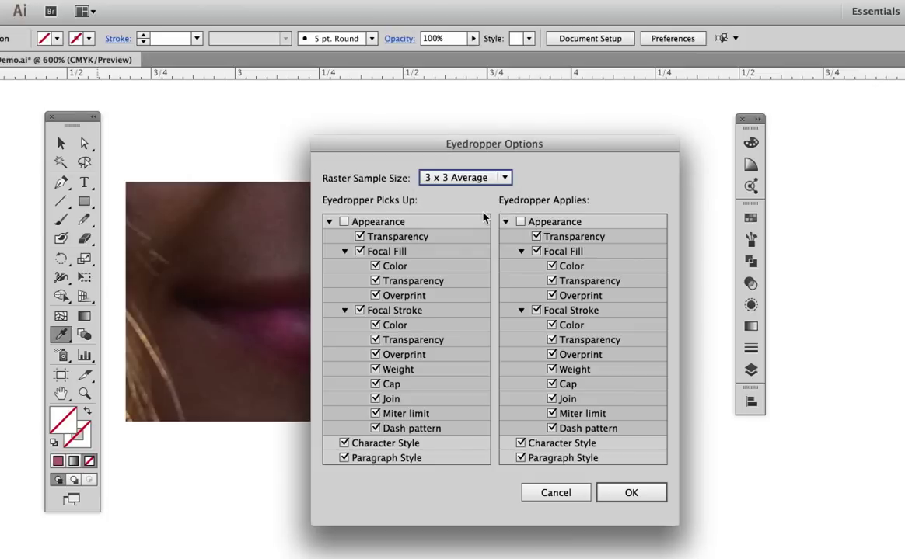
pyautogui.click(631, 493)
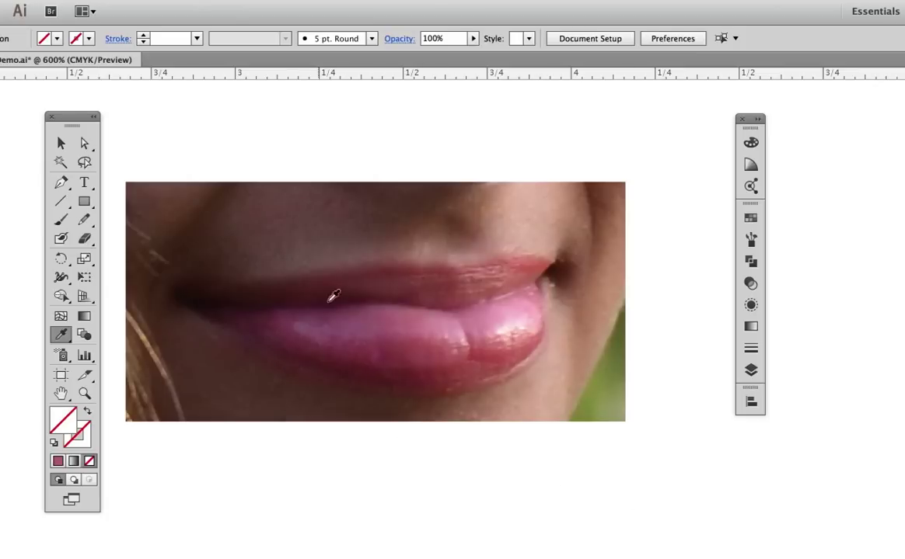
pyautogui.click(404, 335)
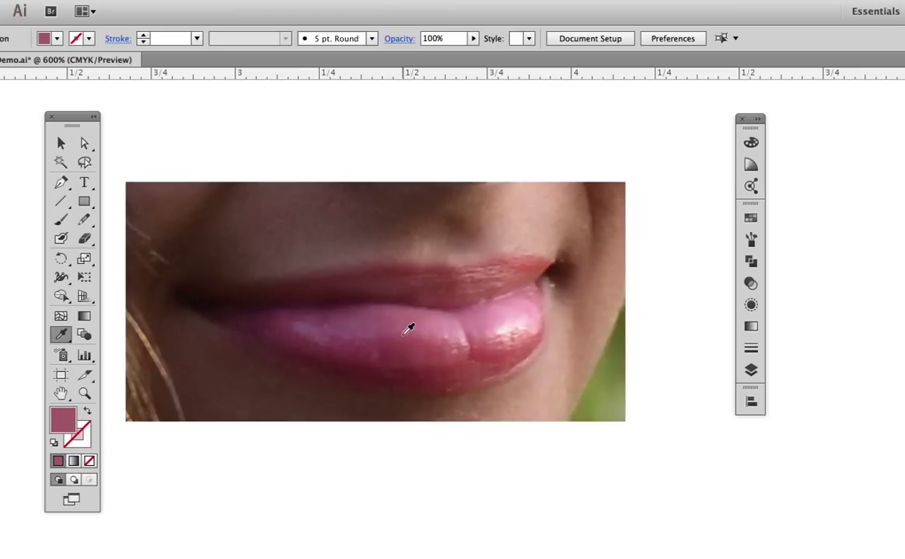
pyautogui.click(84, 201)
# Step: Draw a pink rectangle over the lips and convert it to a 2-row, 3-column gradient mesh
pyautogui.moveTo(175, 281); pyautogui.dragTo(556, 392)
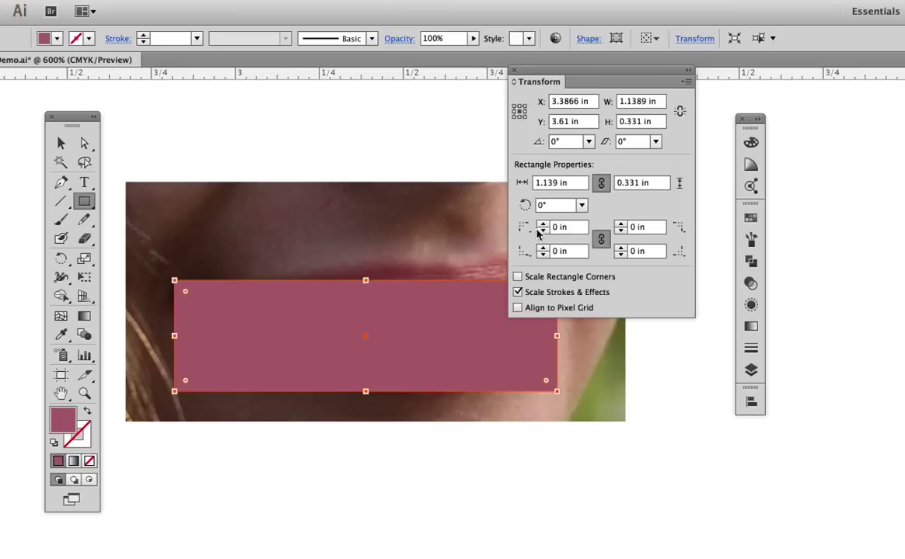
pyautogui.click(514, 70)
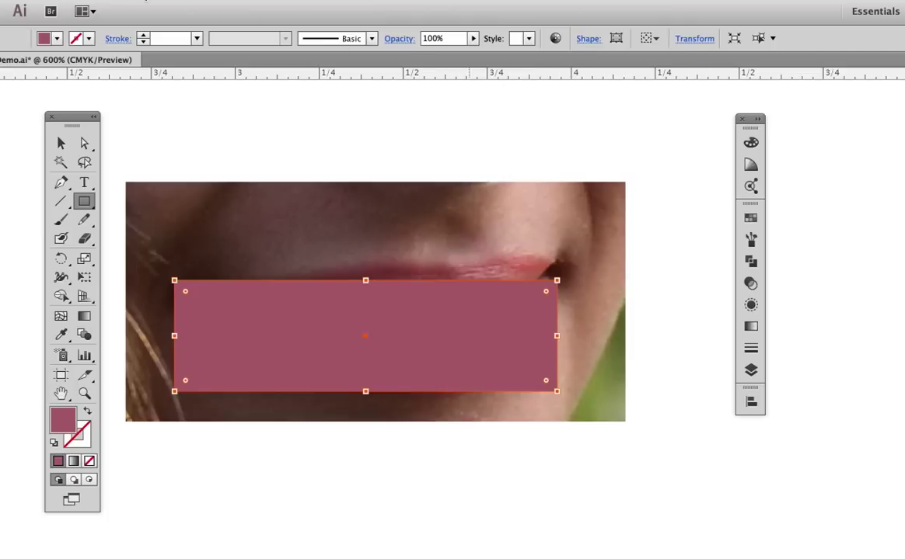
pyautogui.click(125, 3)
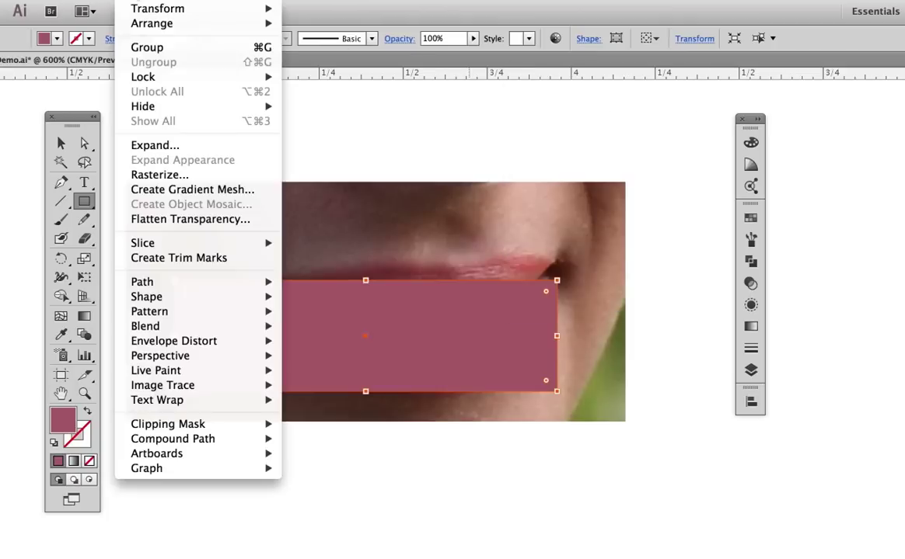
pyautogui.click(154, 195)
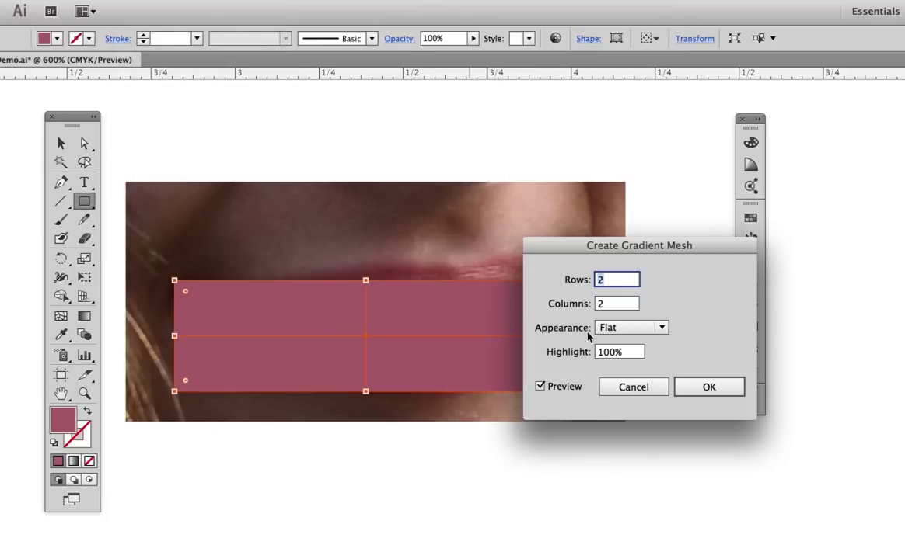
pyautogui.press('Tab')
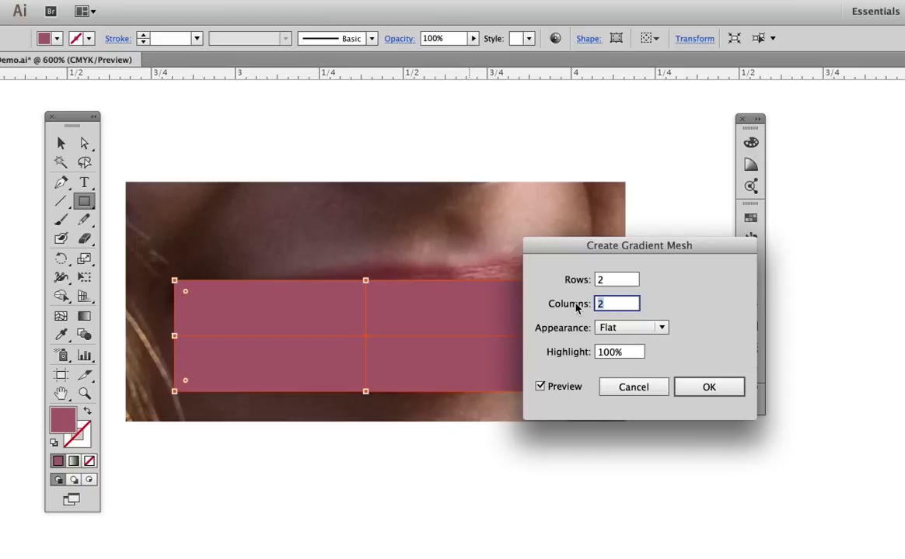
pyautogui.write('3')
pyautogui.click(709, 387)
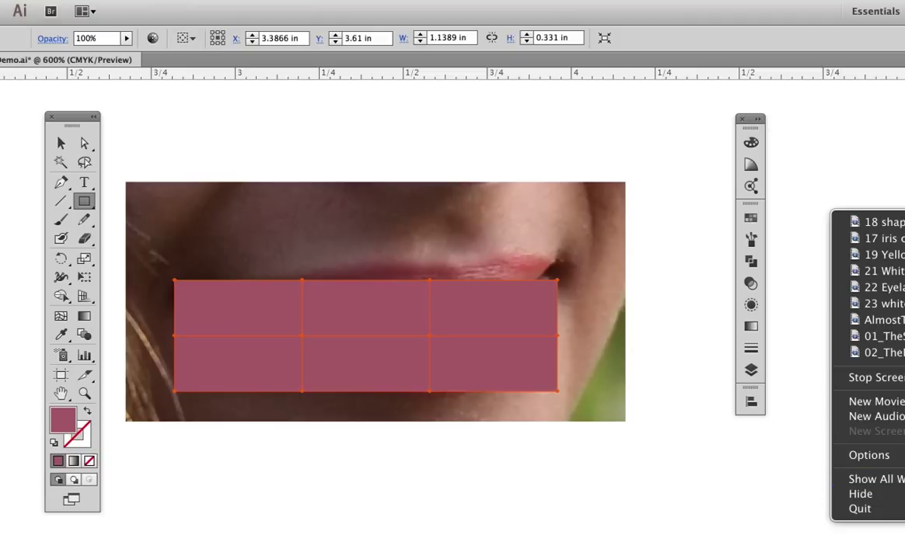
pyautogui.click(670, 247)
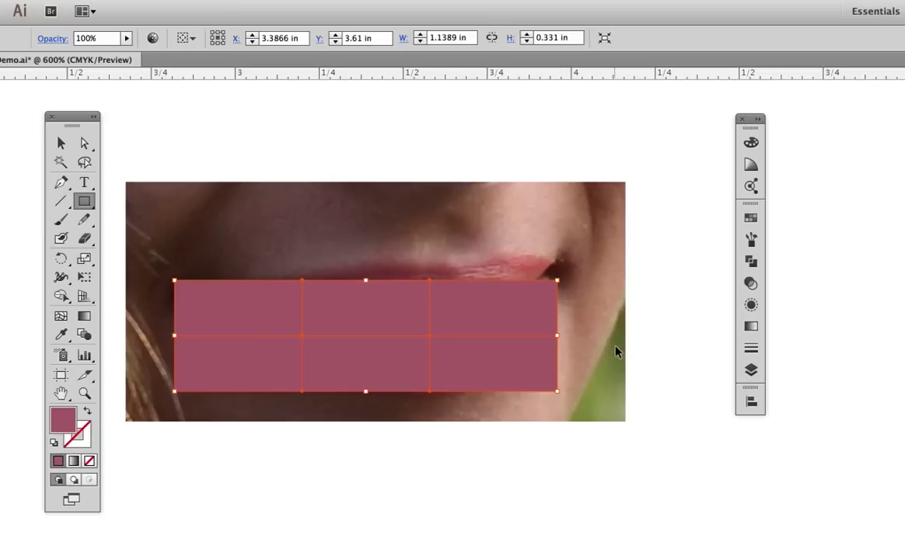
# Step: Switch only the working layer to Outline view so the lip photo shows through the mesh grid
pyautogui.press('super+y')
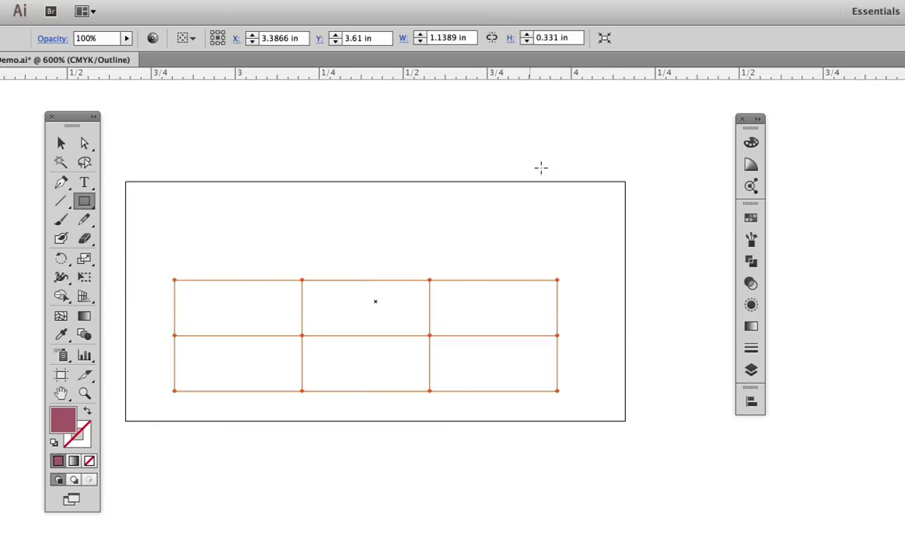
pyautogui.press('super+y')
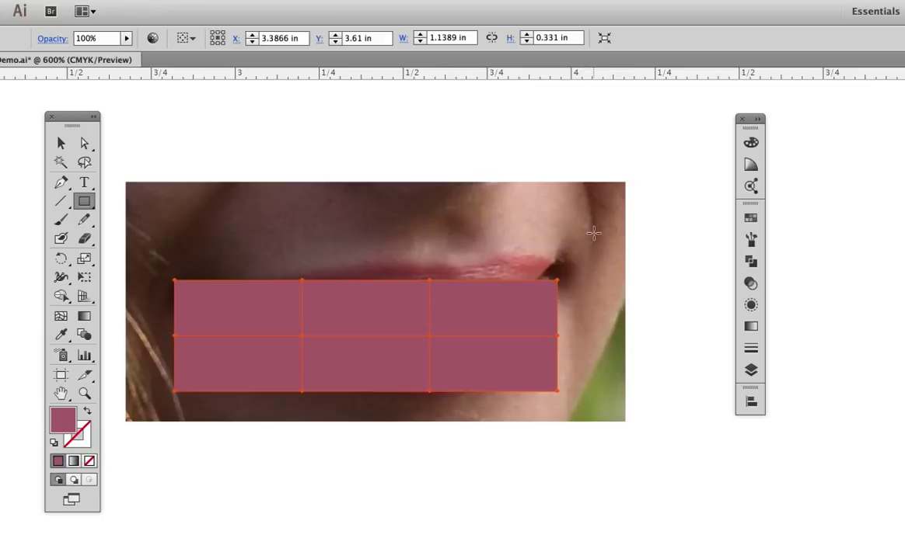
pyautogui.click(752, 375)
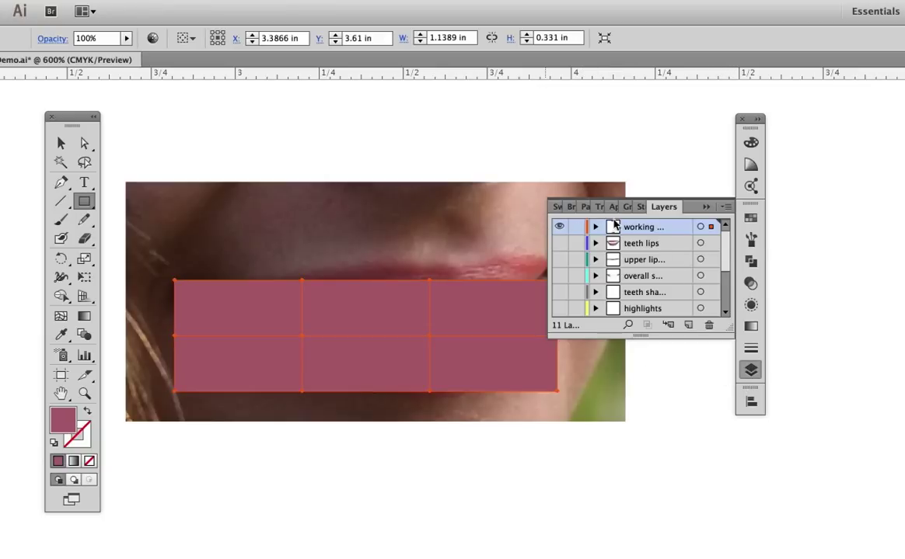
pyautogui.scroll(-5, 726, 258)
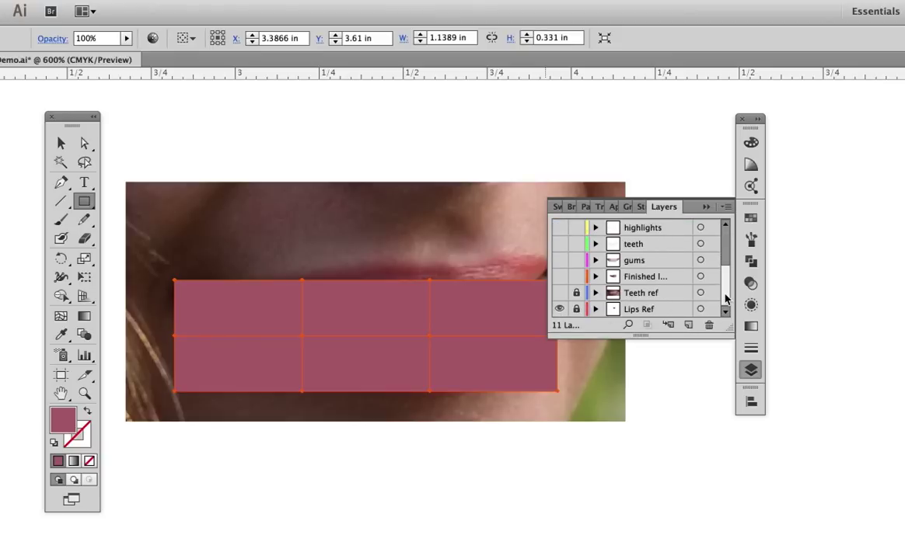
pyautogui.scroll(5, 724, 299)
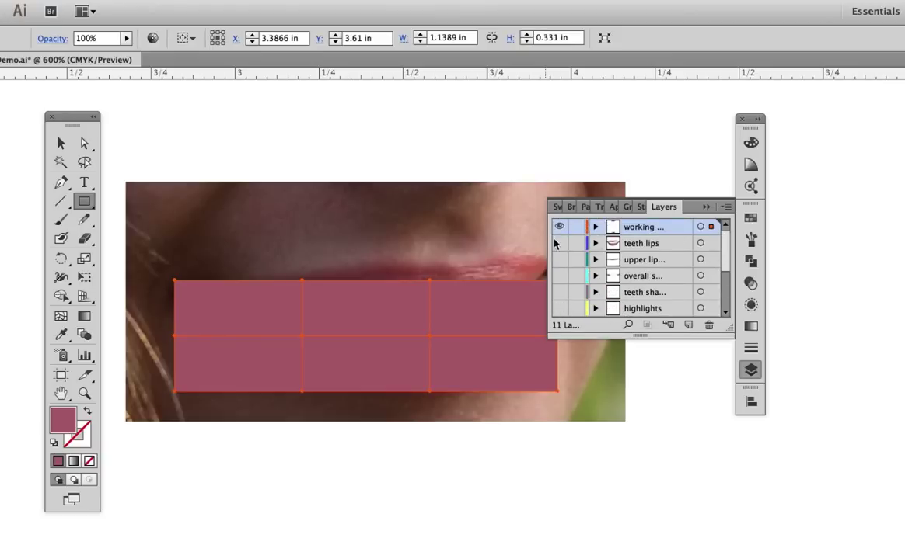
pyautogui.click(558, 227)
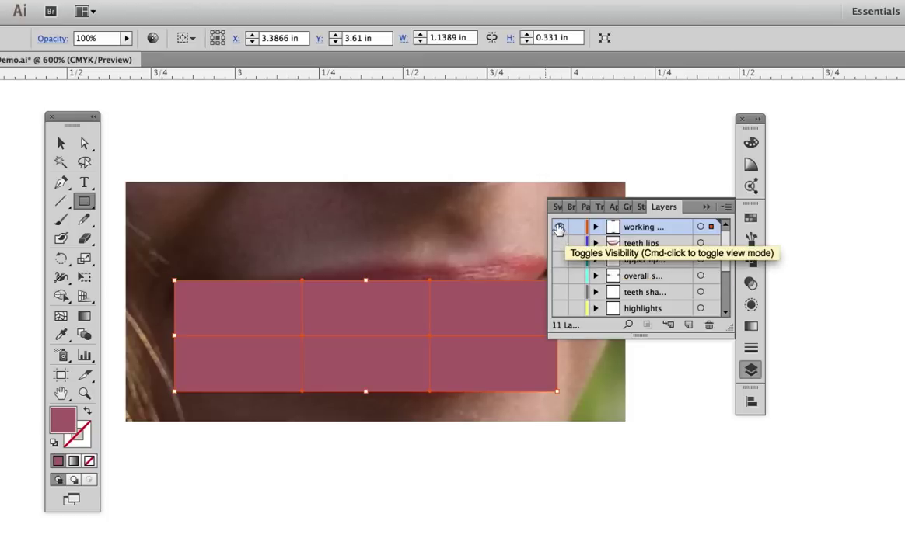
pyautogui.keyDown('super'); pyautogui.click(558, 227); pyautogui.keyUp('super')
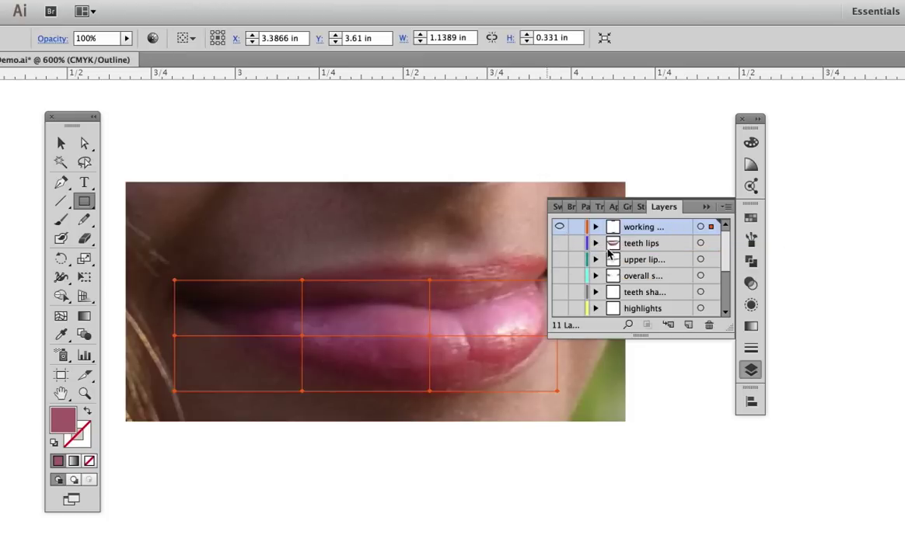
pyautogui.click(521, 167)
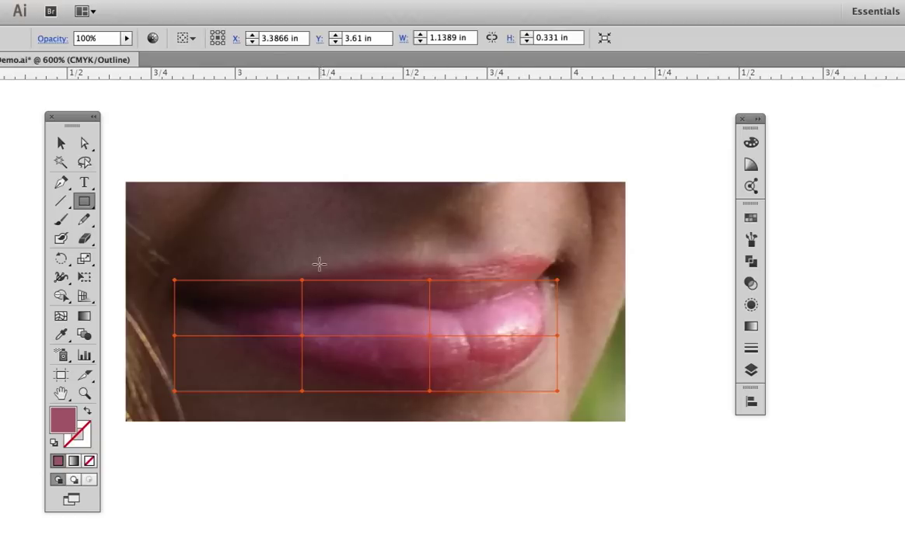
# Step: Pull the mesh's top, side and corner points so its outer edges trace the lower lip
pyautogui.click(83, 143)
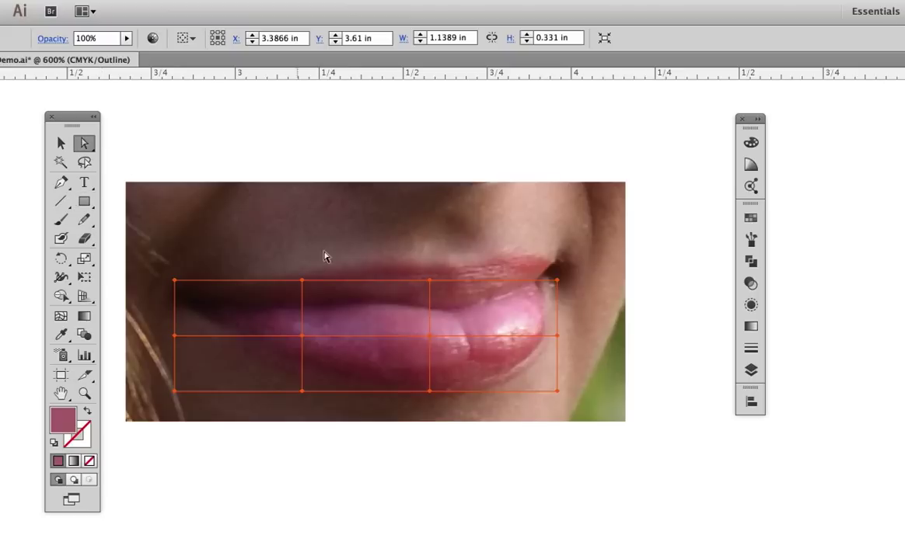
pyautogui.click(381, 247)
pyautogui.click(429, 280)
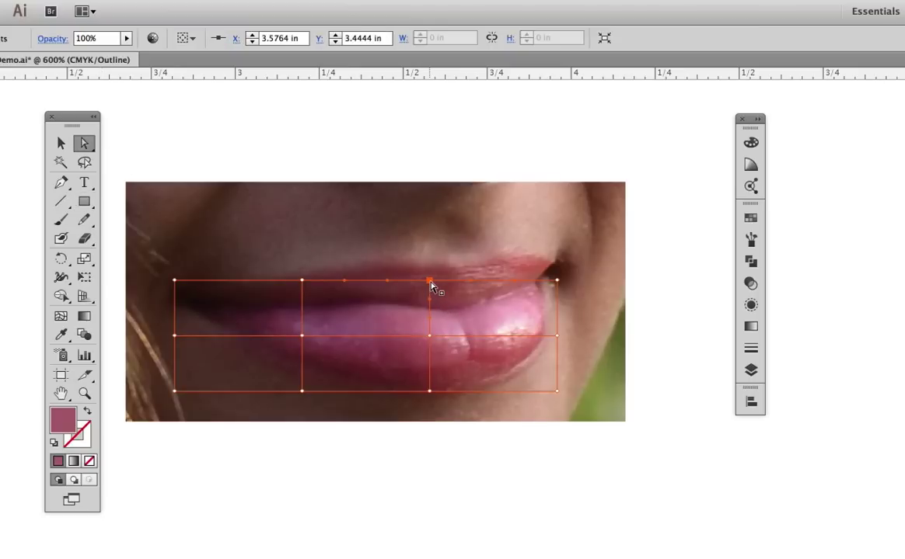
pyautogui.moveTo(429, 283); pyautogui.dragTo(429, 308)
pyautogui.moveTo(307, 288); pyautogui.dragTo(305, 306)
pyautogui.moveTo(555, 280); pyautogui.dragTo(545, 344)
pyautogui.click(558, 336)
pyautogui.click(556, 391)
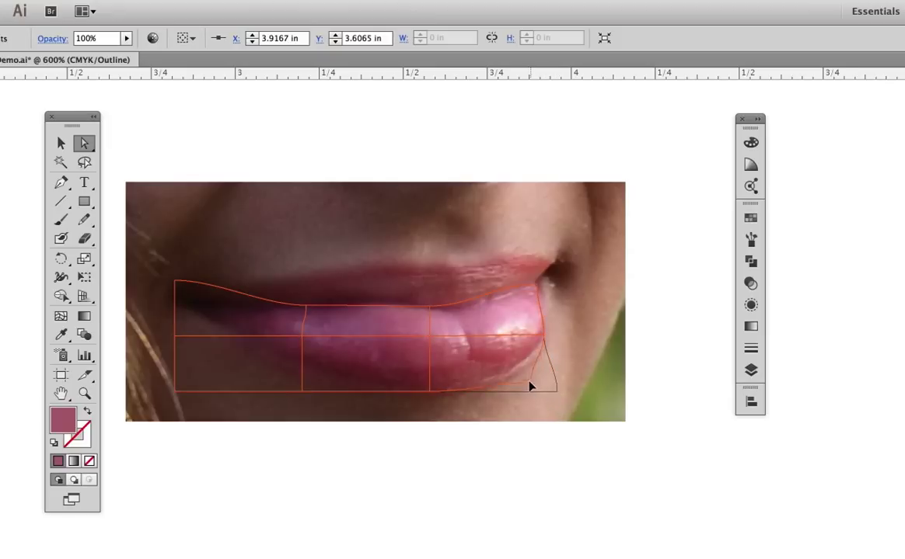
pyautogui.moveTo(303, 390); pyautogui.dragTo(301, 366)
# Step: Shift the middle mesh column and curve its handles to follow the lip's rounded contour
pyautogui.click(431, 336)
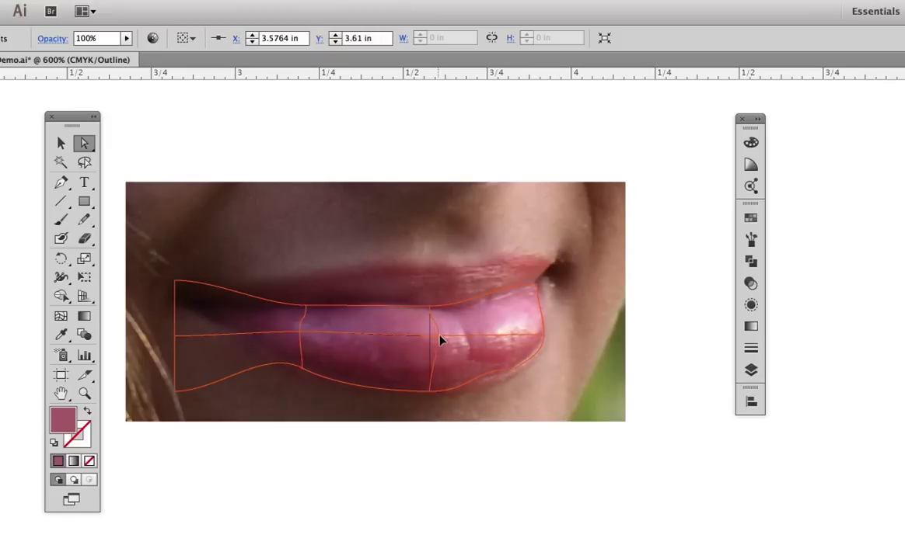
pyautogui.moveTo(421, 372); pyautogui.dragTo(434, 378)
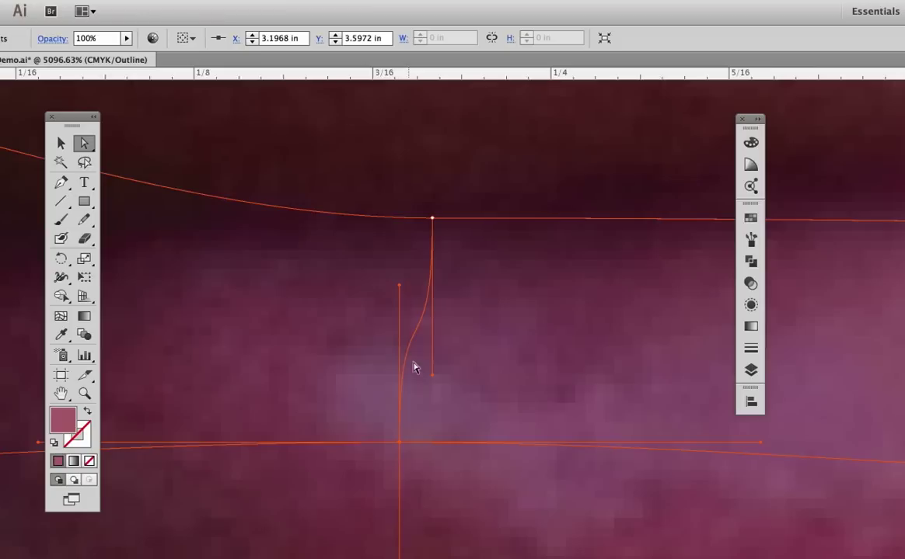
pyautogui.moveTo(395, 298); pyautogui.dragTo(466, 342)
pyautogui.moveTo(433, 370); pyautogui.dragTo(430, 245)
pyautogui.moveTo(401, 290); pyautogui.dragTo(402, 419)
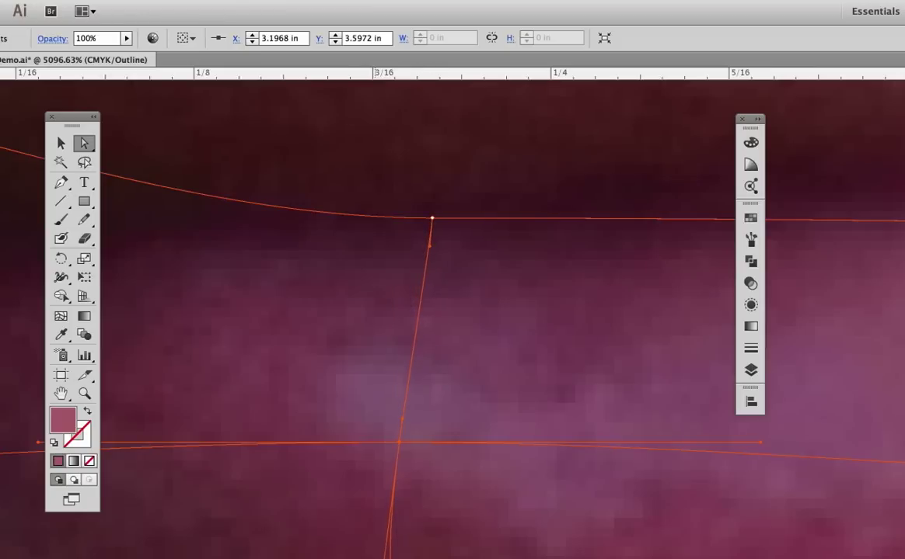
pyautogui.moveTo(384, 549); pyautogui.dragTo(388, 483)
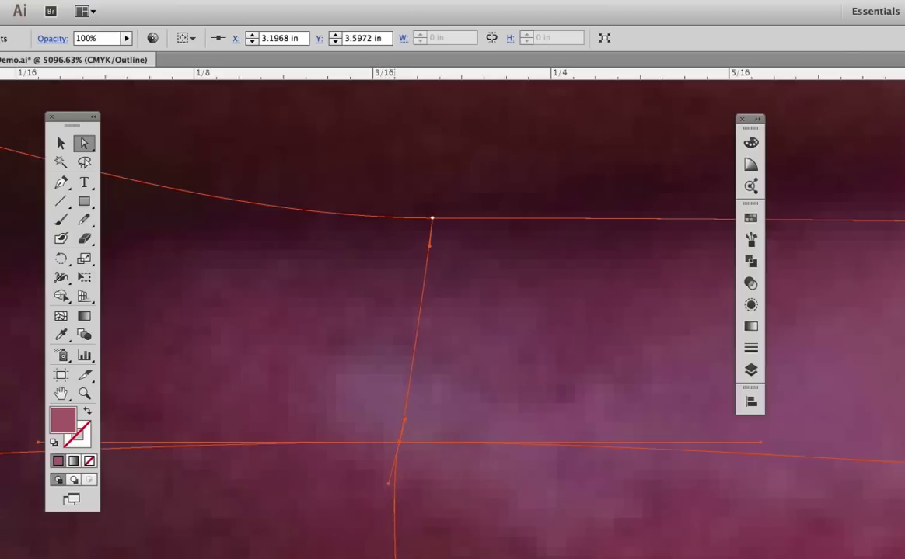
# Step: Scale the three left-end mesh points together and move them into the mouth corner, smoothing handles
pyautogui.hotkey('ctrl', '-')
pyautogui.hotkey('ctrl', '-')
pyautogui.hotkey('ctrl', '-')
pyautogui.hotkey('ctrl', '-')
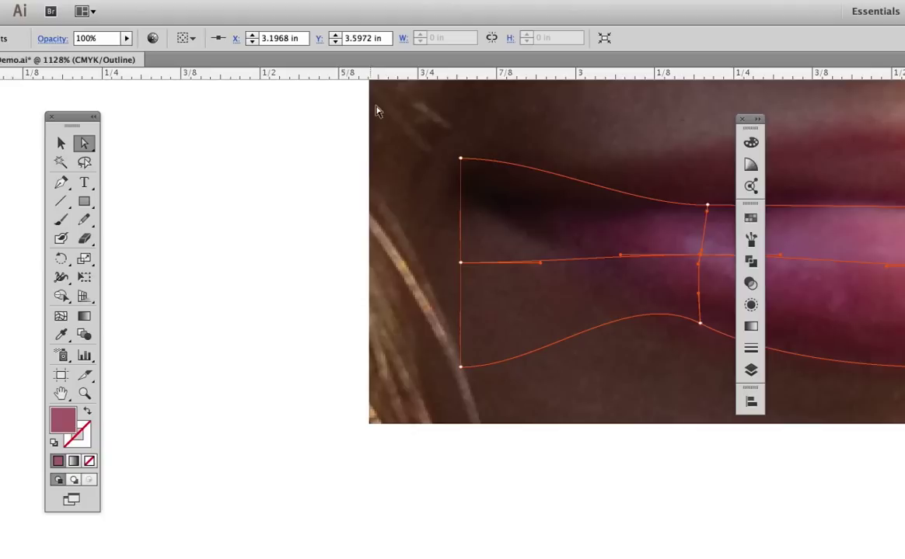
pyautogui.moveTo(454, 77); pyautogui.dragTo(494, 399)
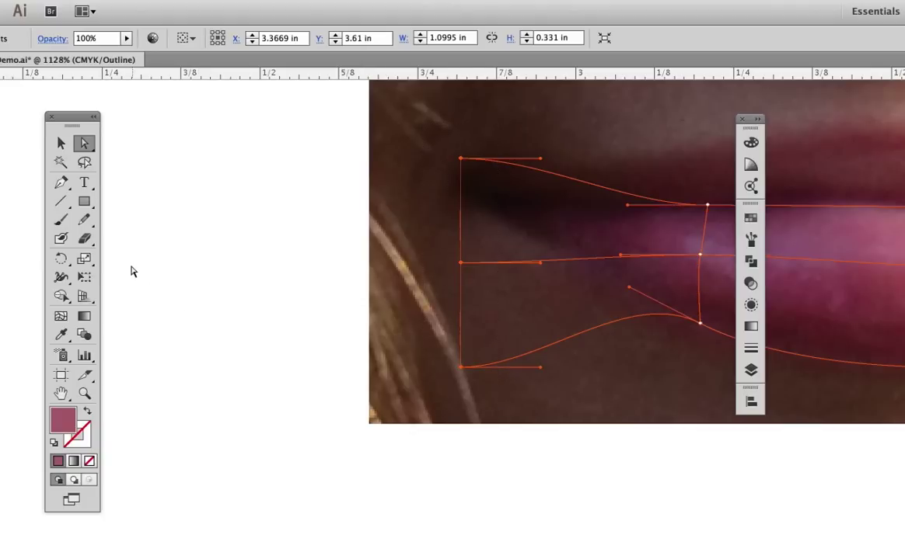
pyautogui.click(85, 258)
pyautogui.moveTo(427, 139); pyautogui.dragTo(426, 250)
pyautogui.click(84, 143)
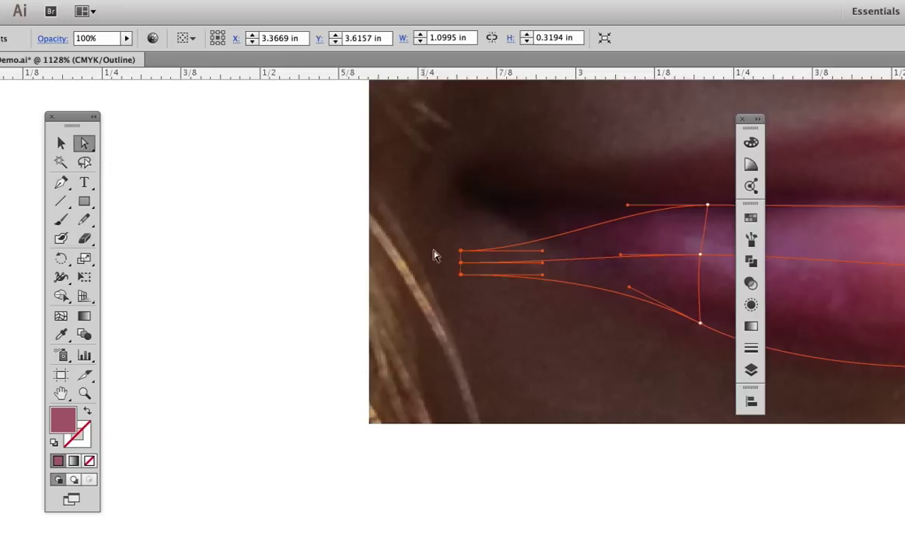
pyautogui.moveTo(461, 262); pyautogui.dragTo(485, 197)
pyautogui.scroll(5, 455, 173)
pyautogui.moveTo(399, 398); pyautogui.dragTo(335, 390)
pyautogui.moveTo(362, 342); pyautogui.dragTo(342, 341)
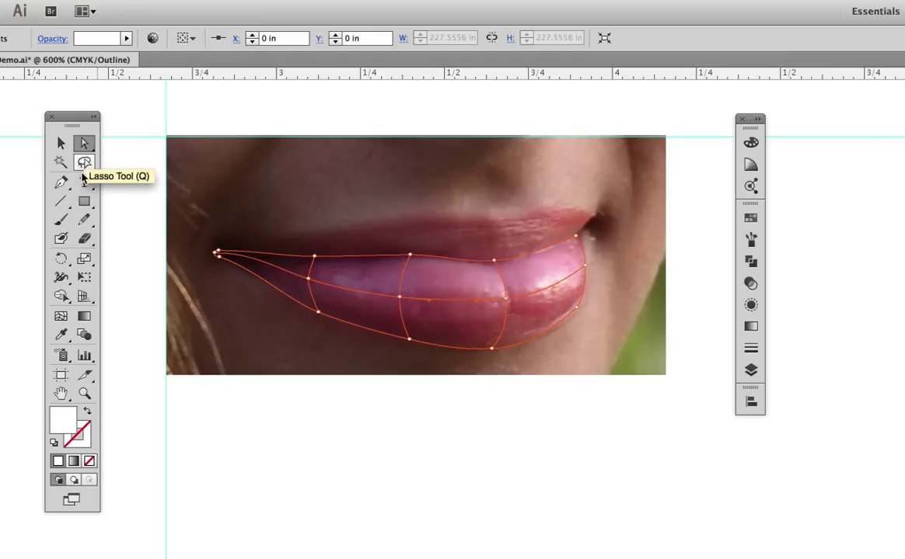
# Step: Give the lower lip's left mesh points darker and red shades sampled from the photo
pyautogui.click(61, 335)
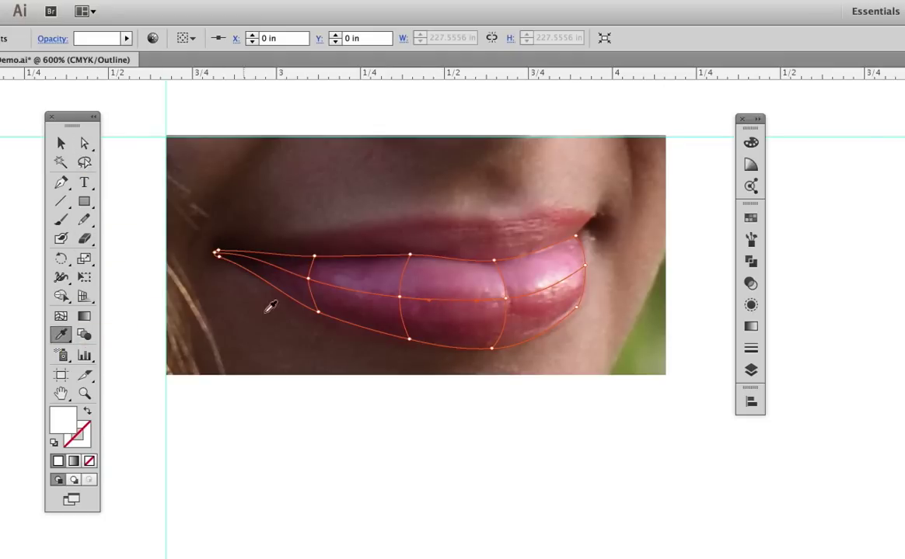
pyautogui.click(408, 309)
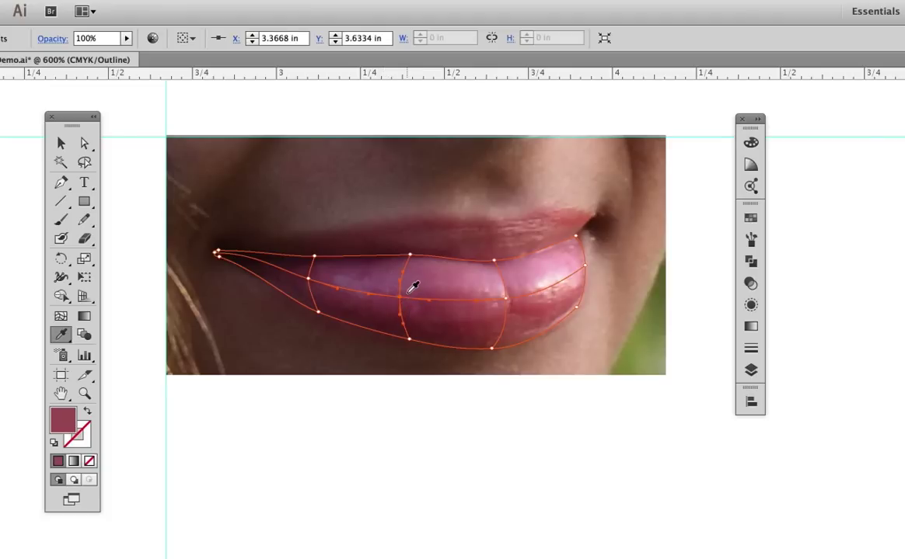
pyautogui.click(311, 279)
pyautogui.click(317, 283)
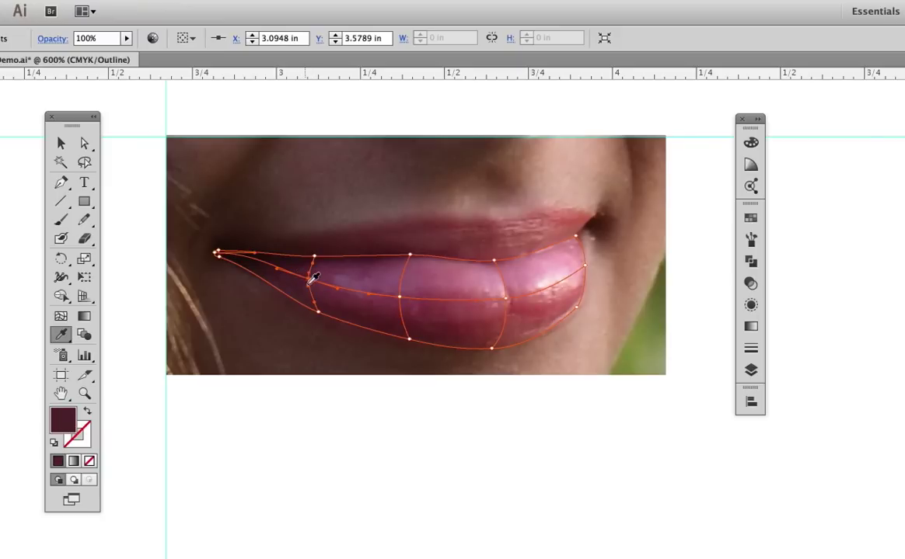
pyautogui.click(317, 312)
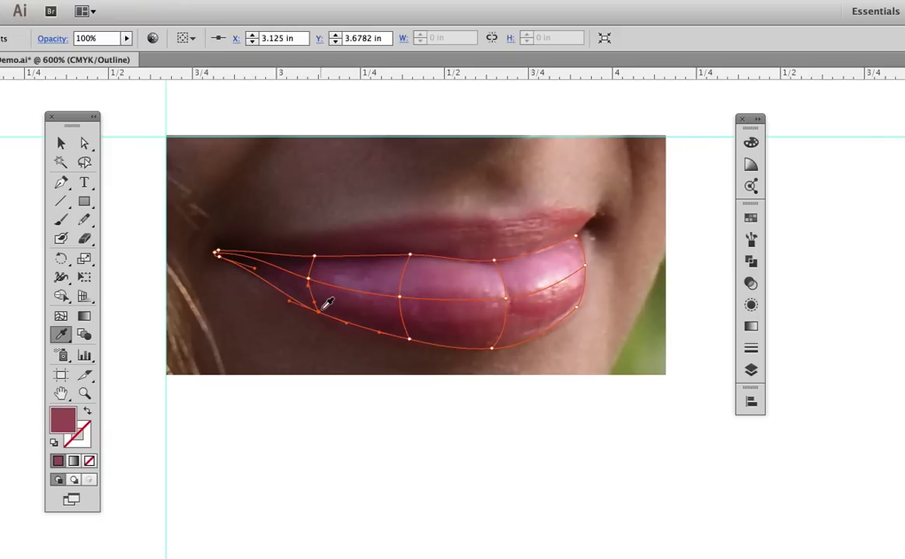
pyautogui.click(334, 307)
# Step: Colour the bottom-edge point dark red and the right-corner point lighter pink, then select upper-edge points
pyautogui.moveTo(422, 332); pyautogui.dragTo(398, 348)
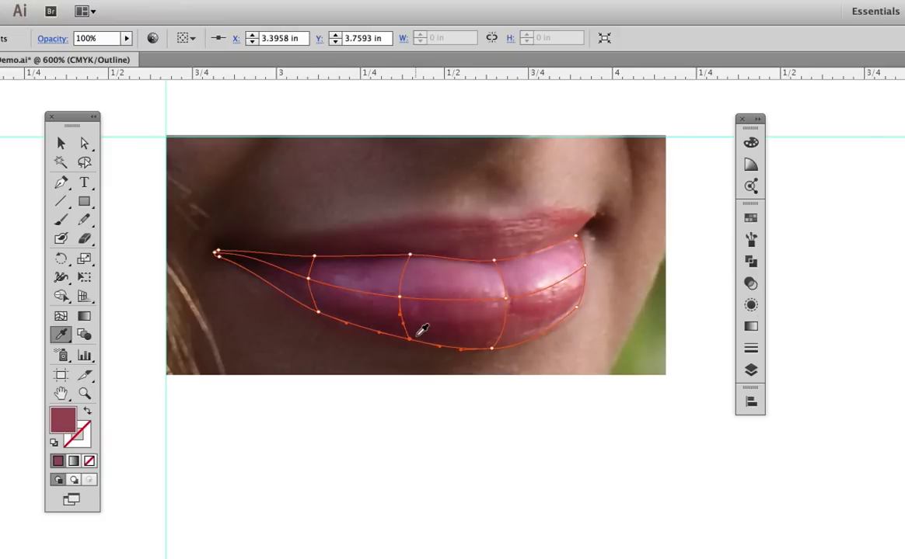
pyautogui.click(422, 330)
pyautogui.keyDown('super'); pyautogui.click(576, 314); pyautogui.keyUp('super')
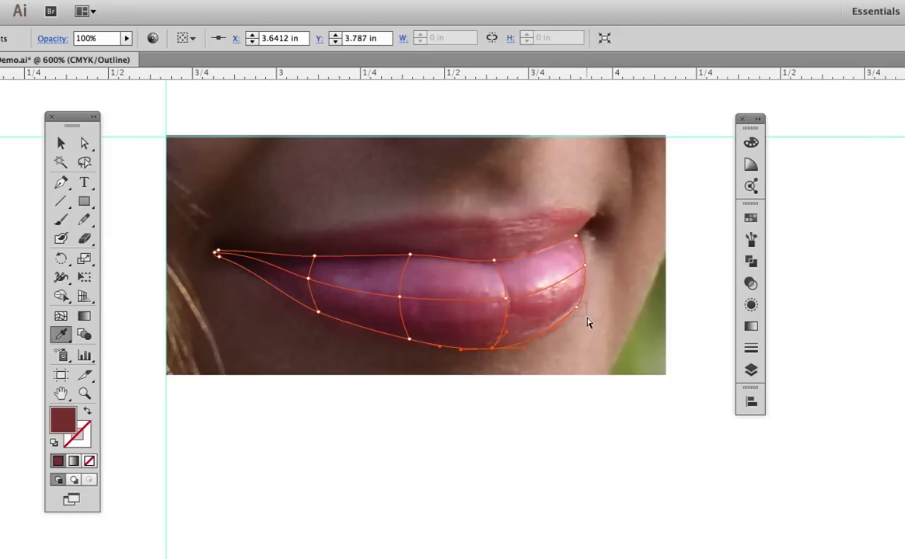
pyautogui.keyDown('super'); pyautogui.click(582, 307); pyautogui.keyUp('super')
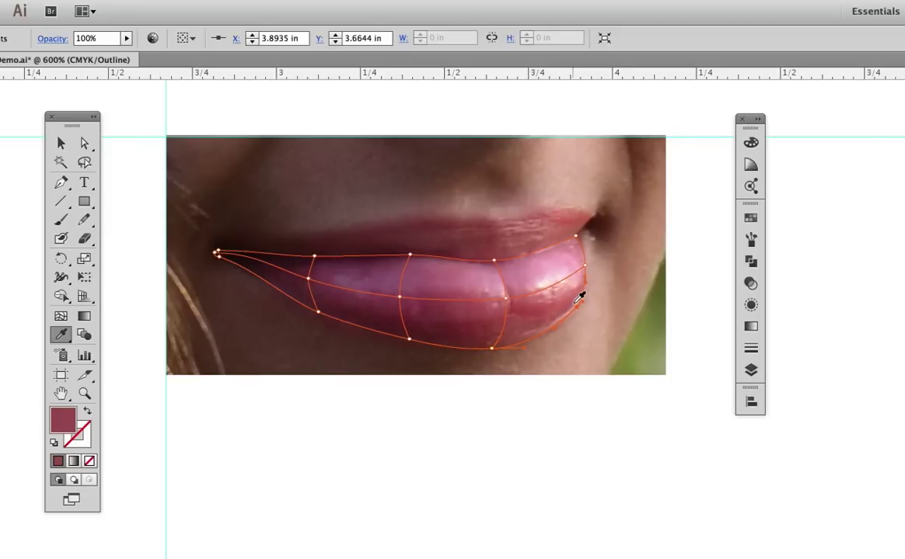
pyautogui.click(578, 296)
pyautogui.keyDown('super'); pyautogui.click(470, 261); pyautogui.keyUp('super')
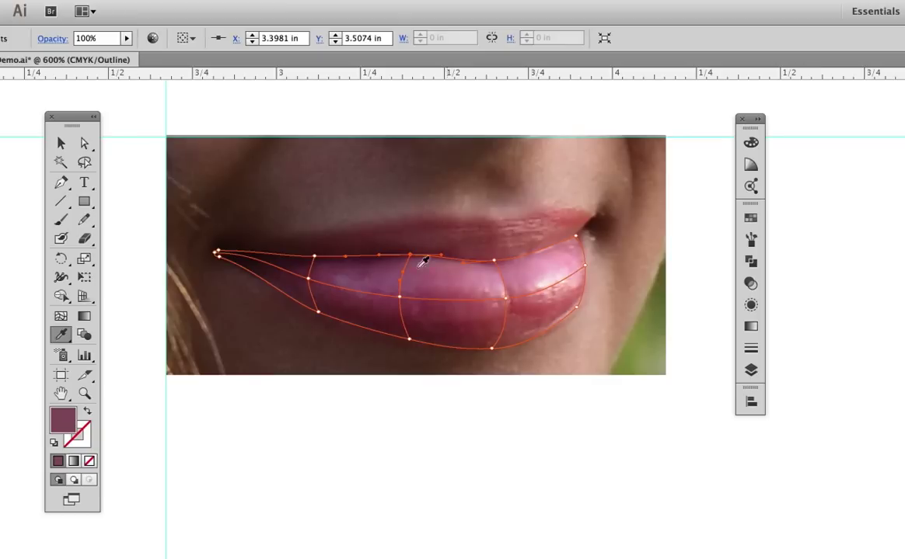
pyautogui.click(315, 255)
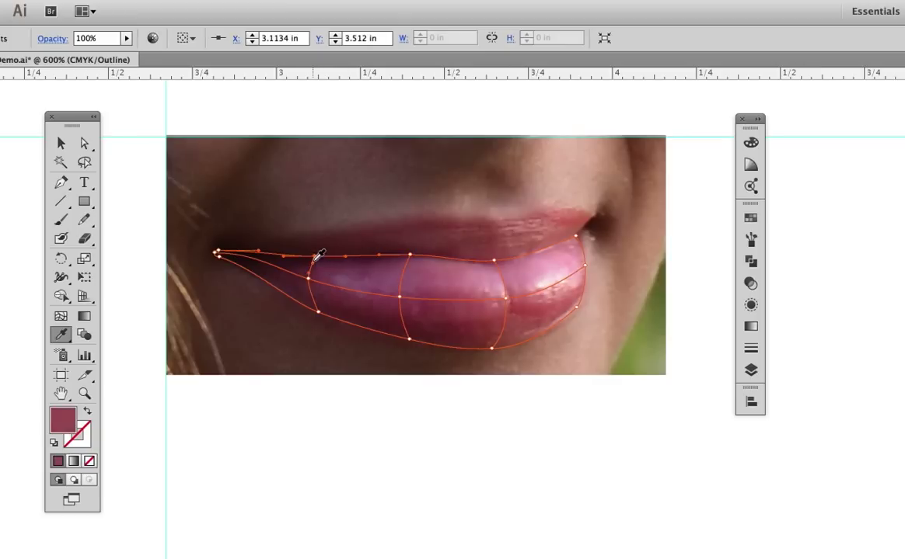
pyautogui.click(311, 257)
pyautogui.press('a')
pyautogui.click(751, 370)
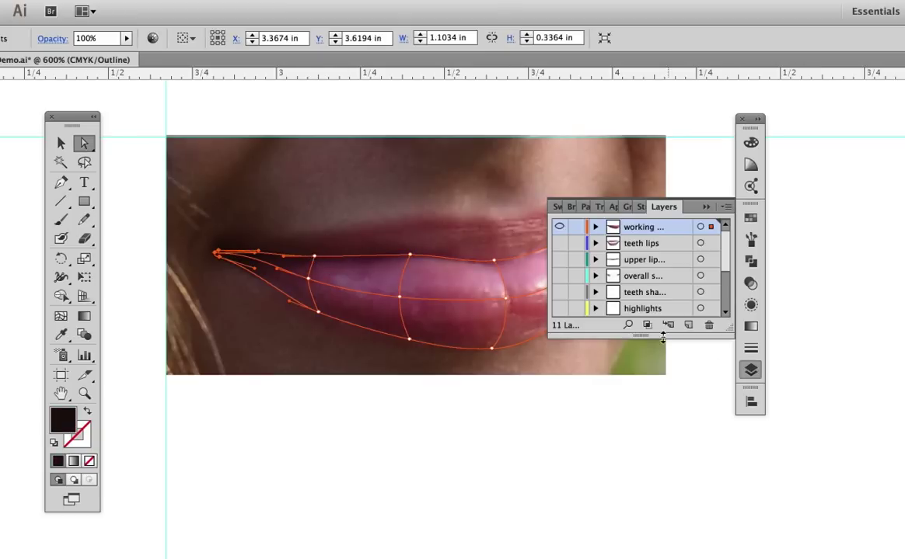
pyautogui.hotkey('ctrl', 'y')
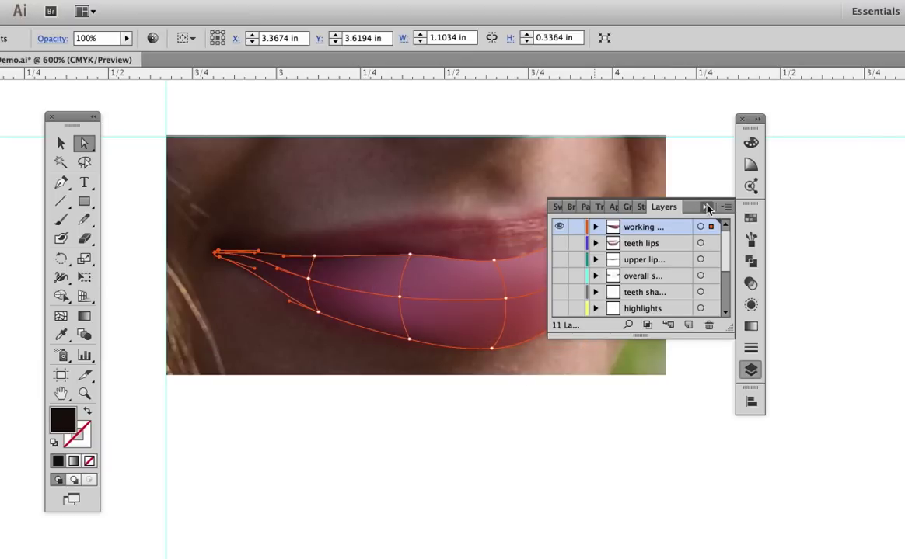
pyautogui.click(638, 187)
pyautogui.click(544, 434)
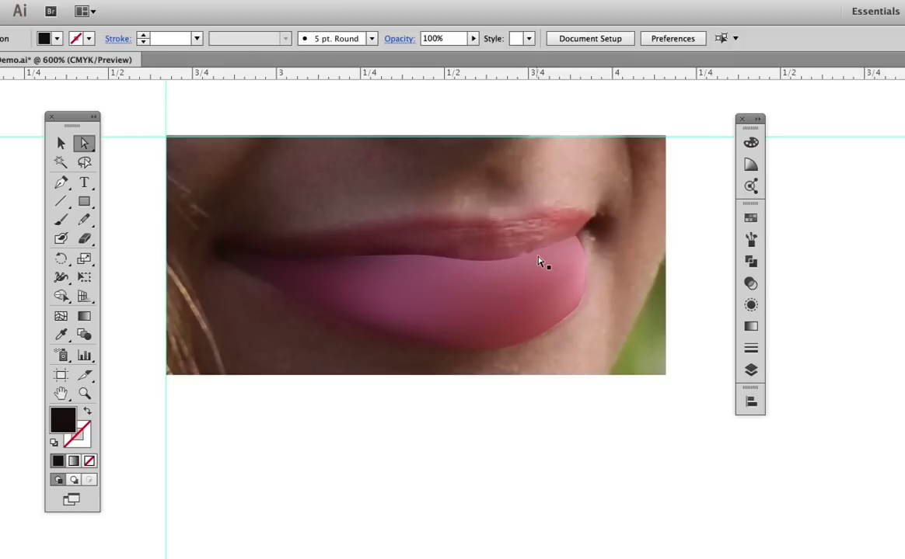
pyautogui.press('super+alt+3')
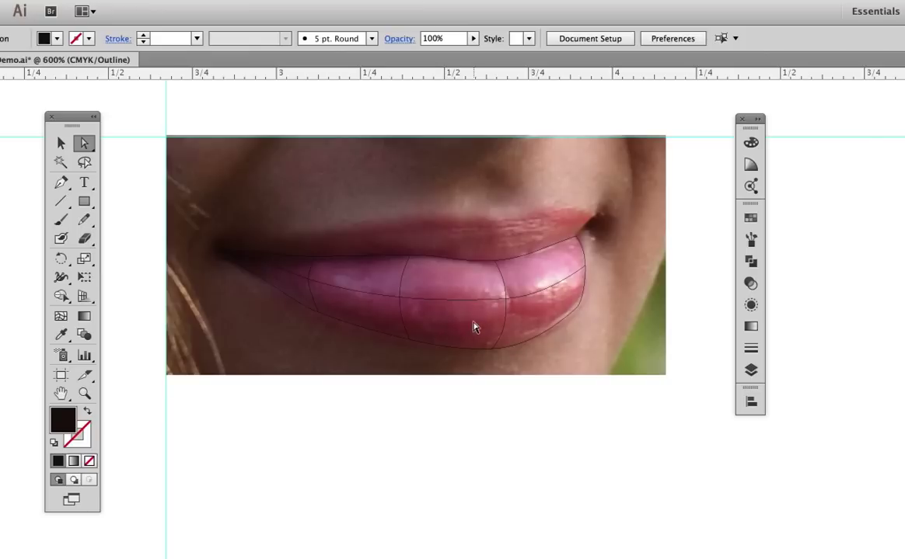
pyautogui.click(505, 326)
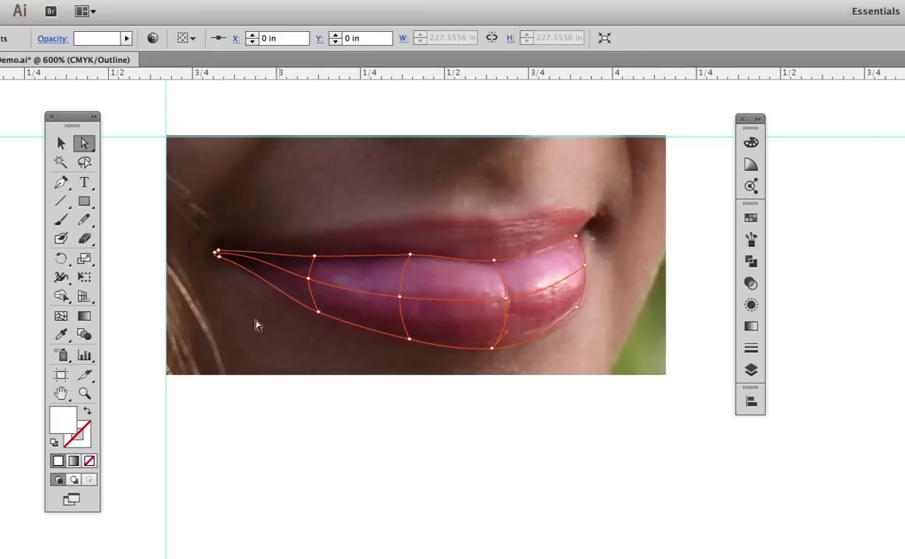
# Step: Add two horizontal mesh lines across the lower lip and sample a pink lip colour
pyautogui.click(62, 317)
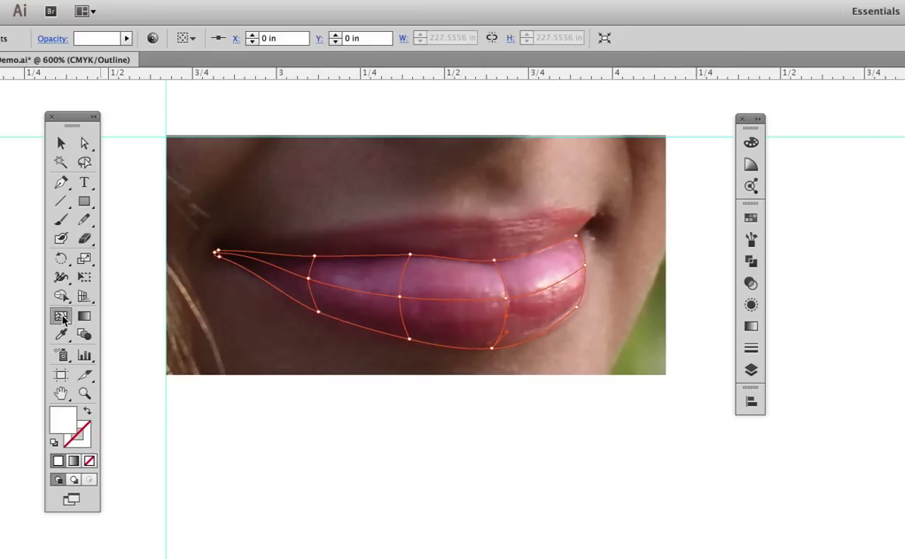
pyautogui.click(407, 321)
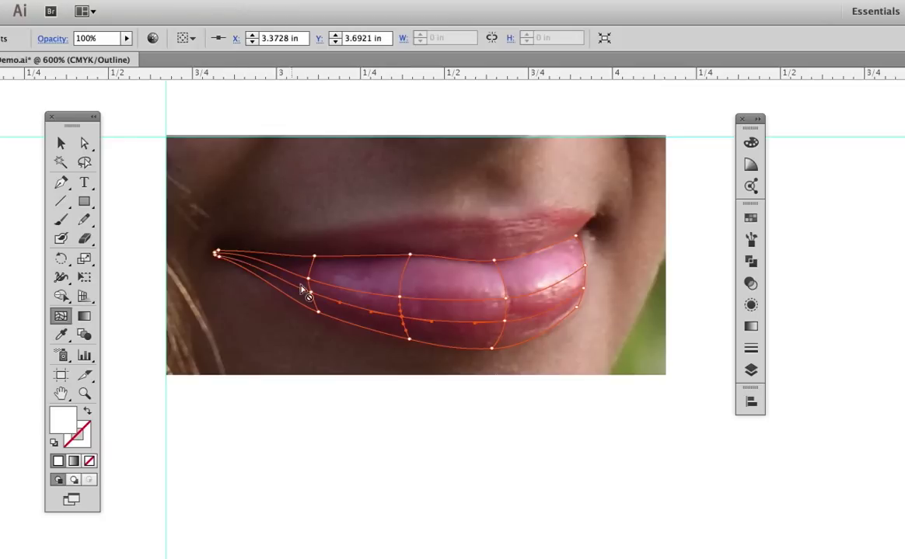
pyautogui.click(86, 144)
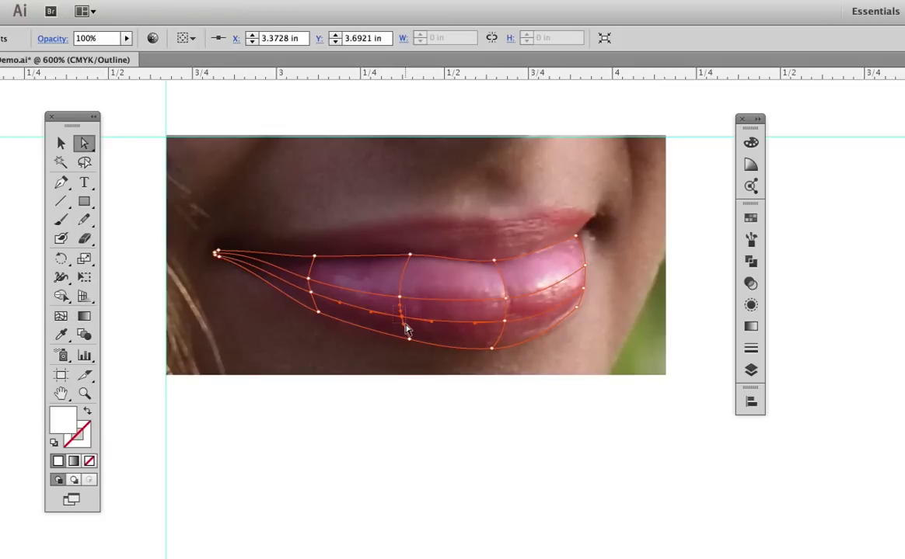
pyautogui.click(60, 316)
pyautogui.click(310, 289)
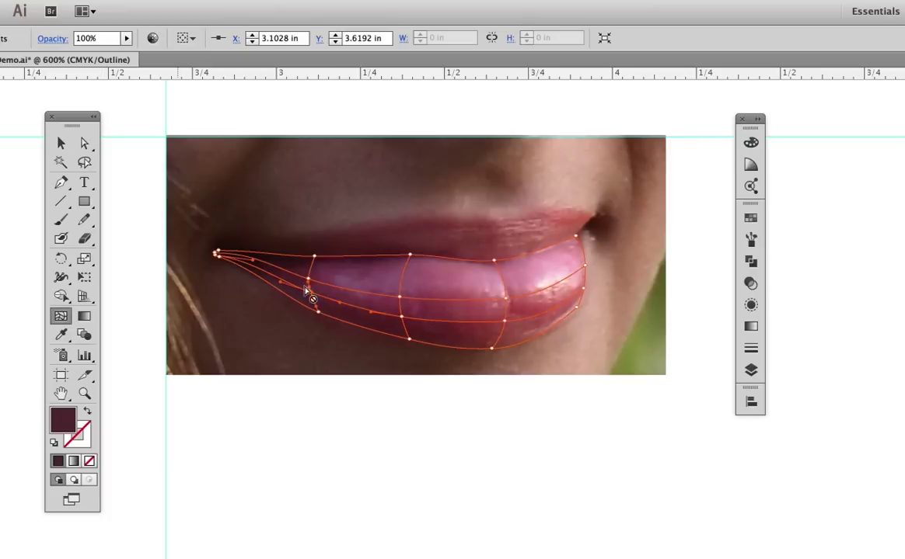
pyautogui.click(404, 276)
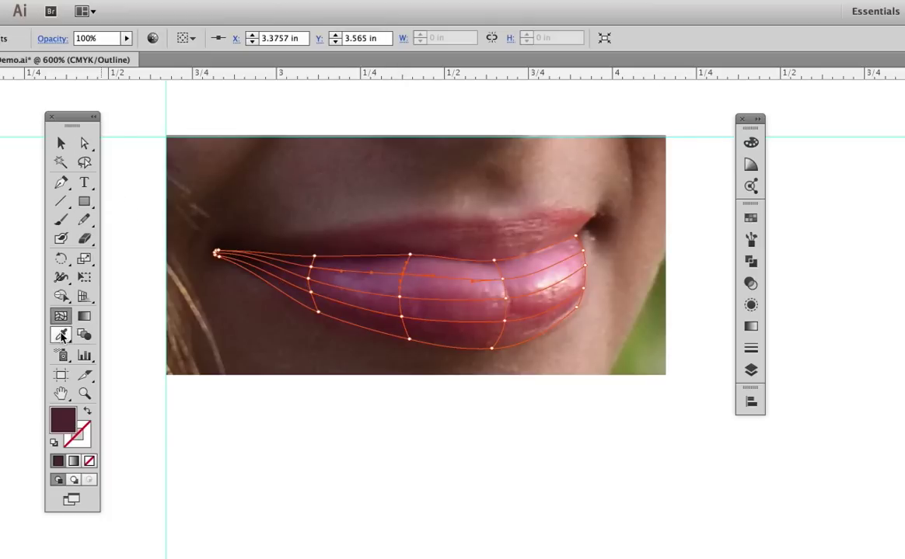
pyautogui.press('i')
pyautogui.click(397, 273)
# Step: Preview the shaded lip mesh, then add a vertical mesh line through the lip
pyautogui.press('F7')
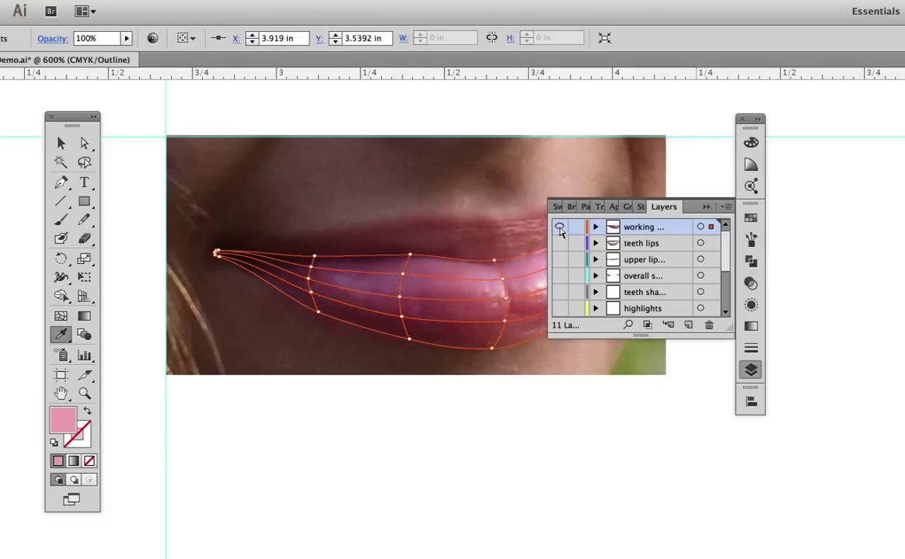
pyautogui.hotkey('ctrl', 'y')
pyautogui.hotkey('ctrl', 'shift', 'a')
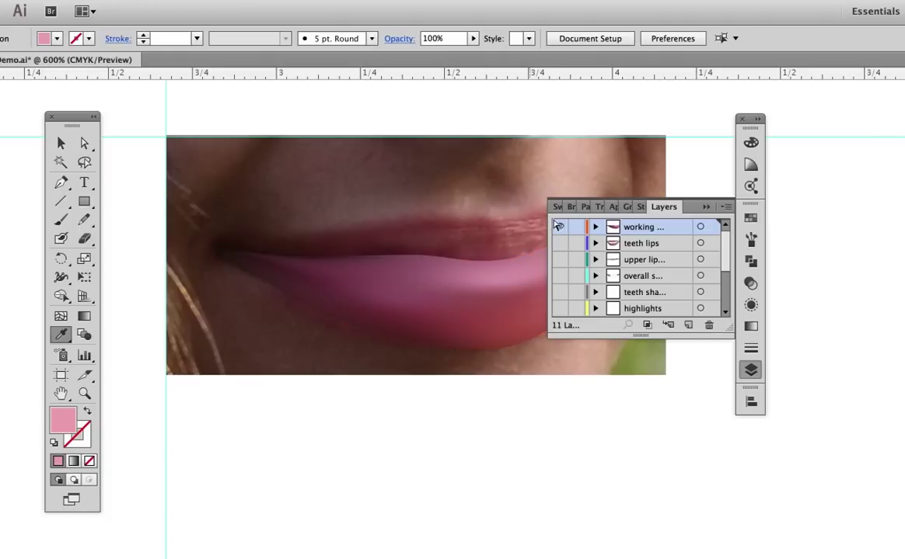
pyautogui.click(705, 207)
pyautogui.press('u')
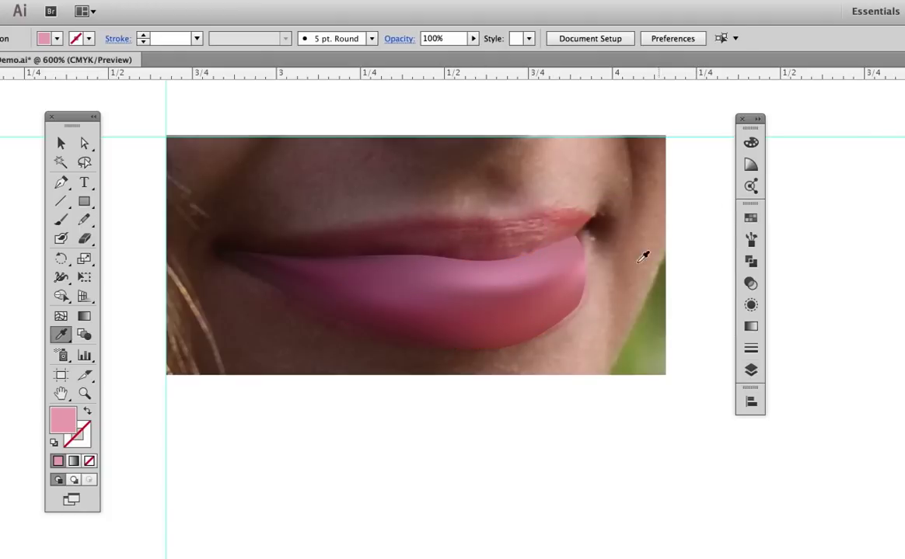
pyautogui.click(410, 256)
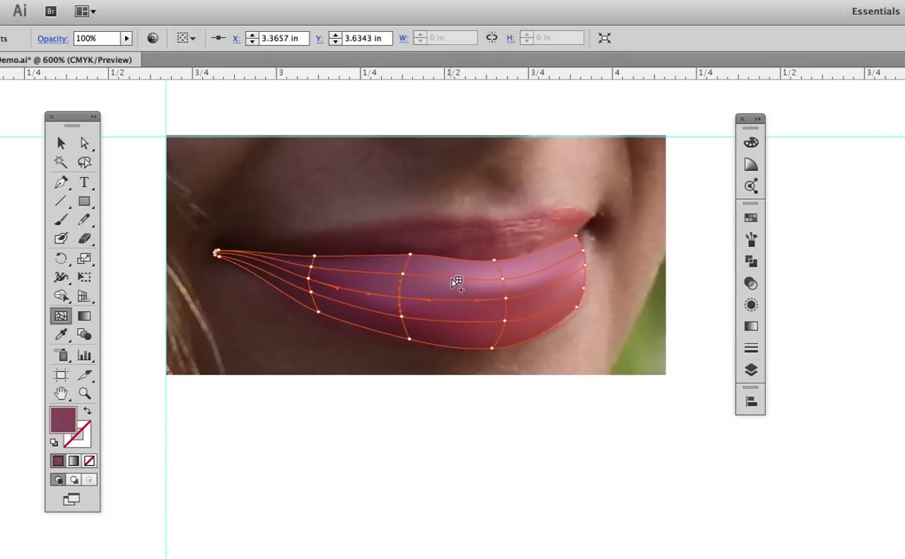
pyautogui.click(451, 294)
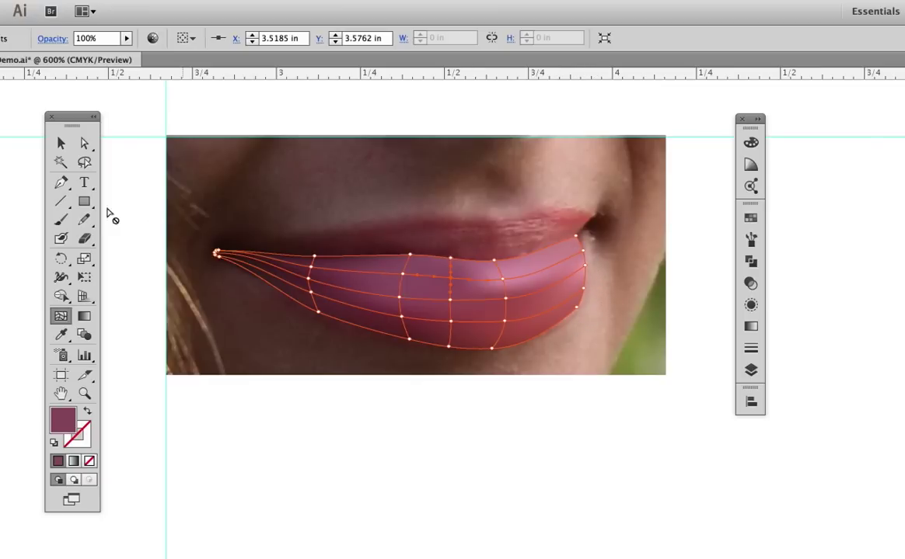
# Step: Colour the lip's right-edge mesh point with a darker rose sampled from the photo
pyautogui.click(84, 143)
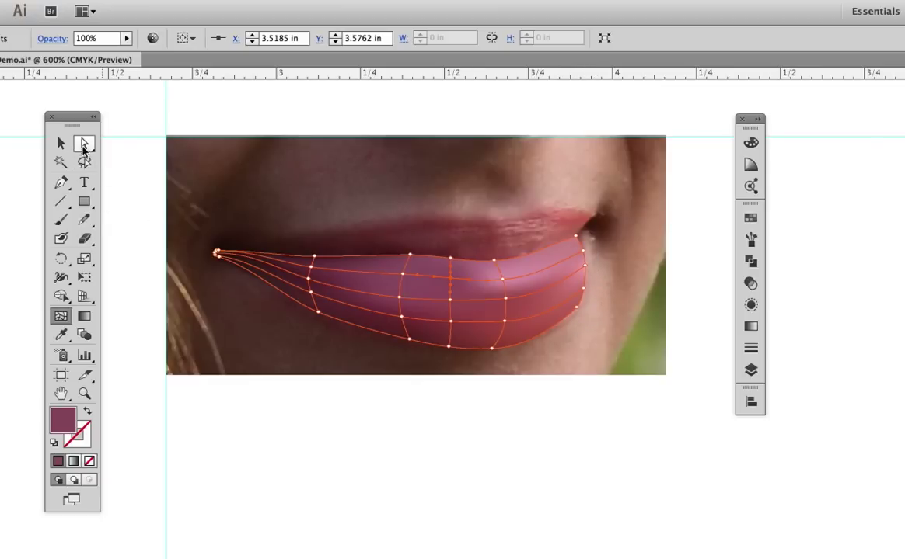
pyautogui.click(581, 272)
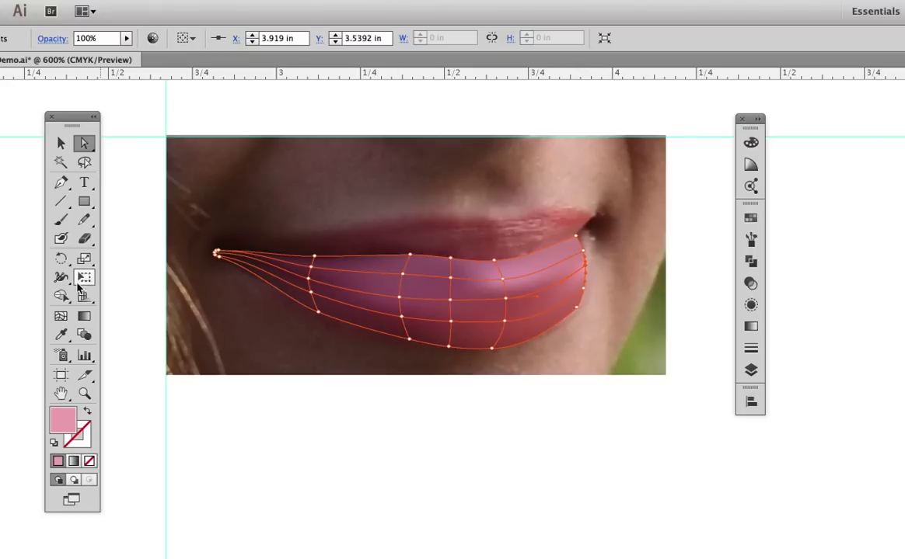
pyautogui.click(61, 334)
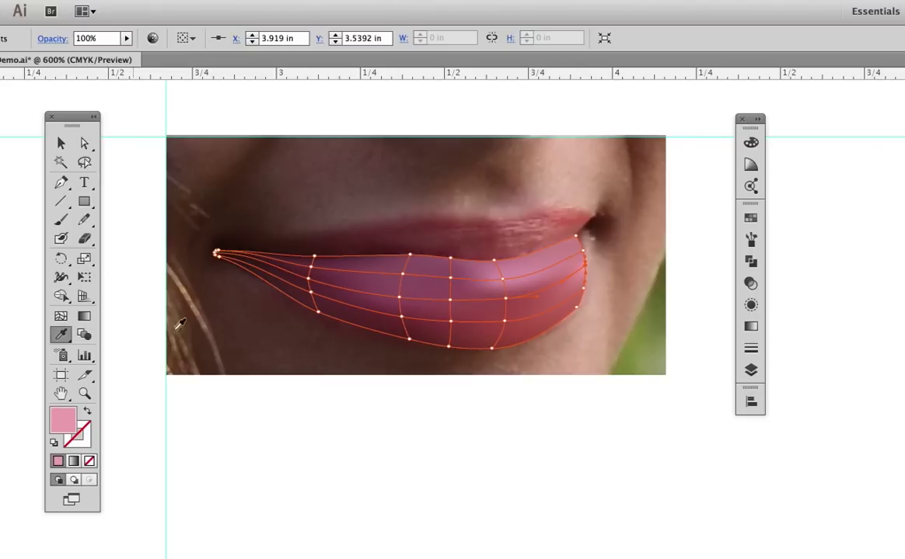
pyautogui.click(587, 286)
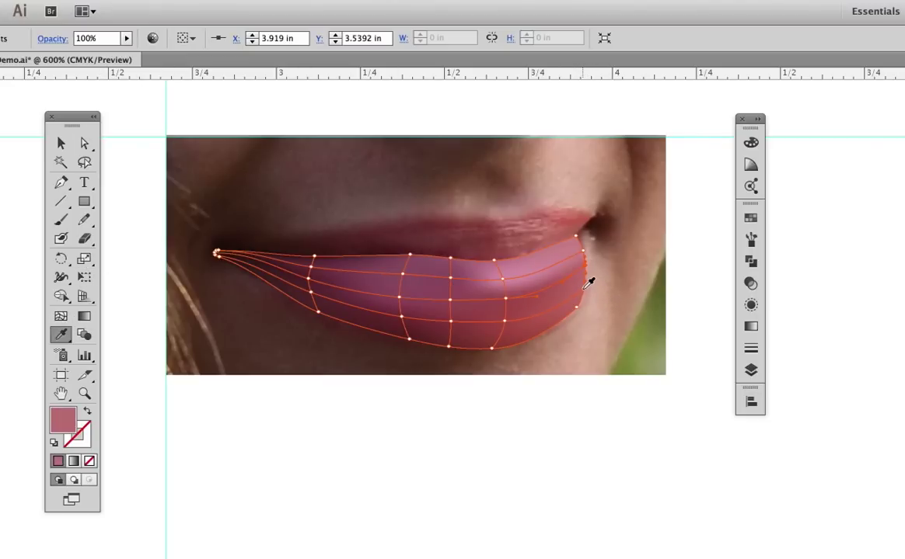
# Step: Bend the lower-lip mesh lines by dragging points and a handle, then delete one mesh row and column
pyautogui.press('a')
pyautogui.moveTo(420, 245); pyautogui.dragTo(544, 315)
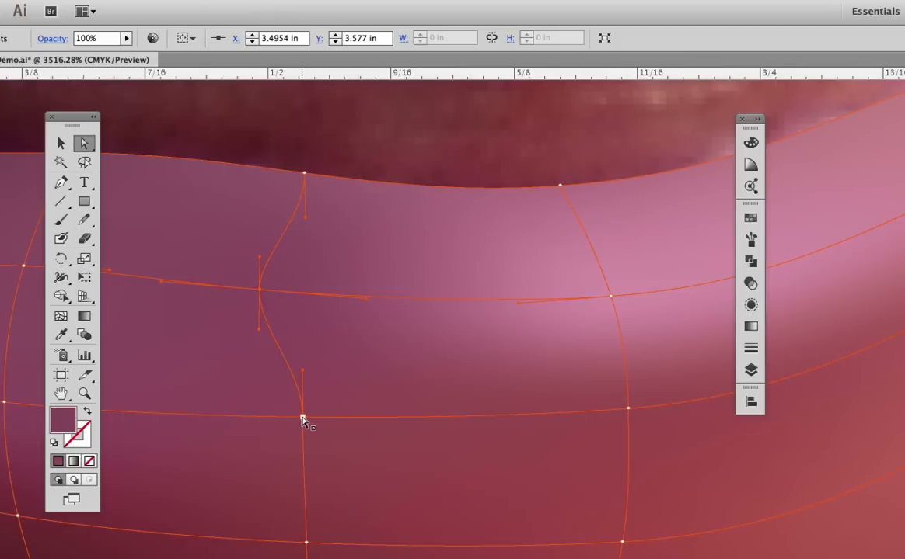
pyautogui.moveTo(303, 417); pyautogui.dragTo(259, 413)
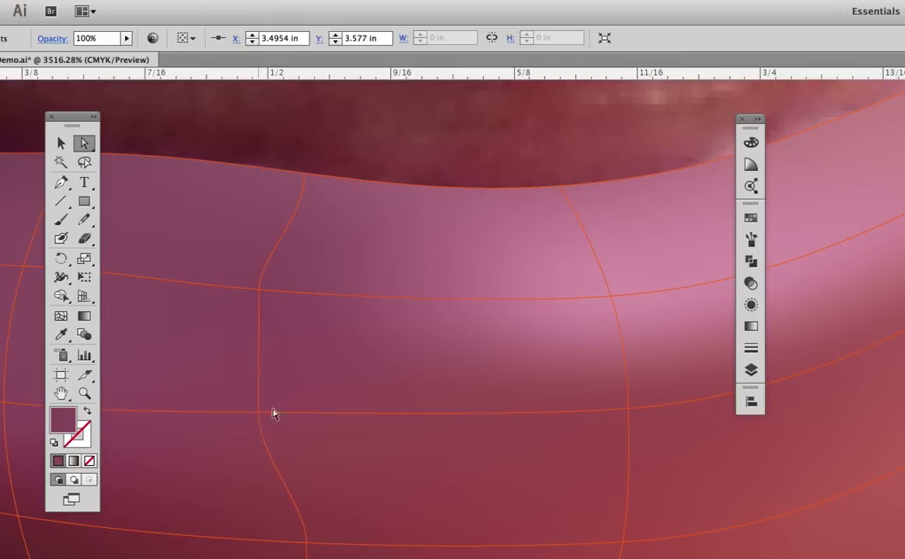
pyautogui.click(258, 290)
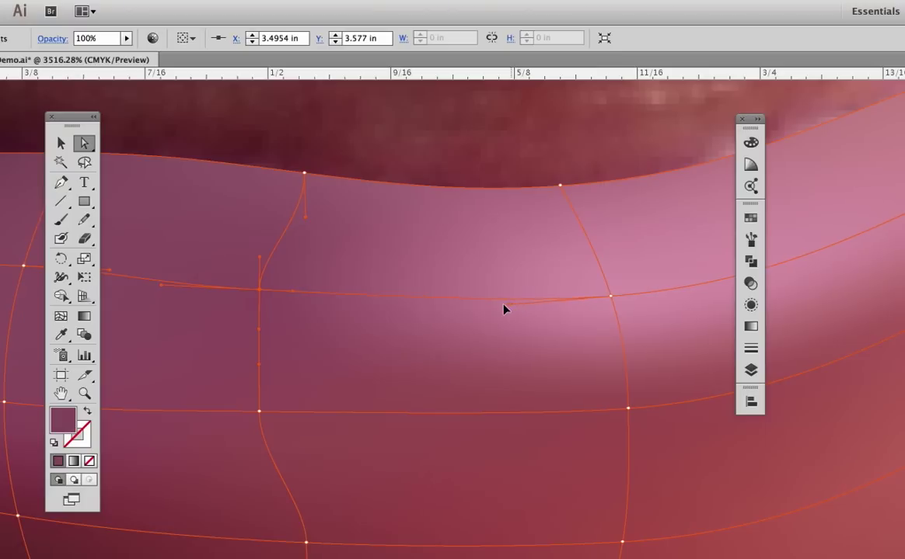
pyautogui.moveTo(504, 305); pyautogui.dragTo(441, 303)
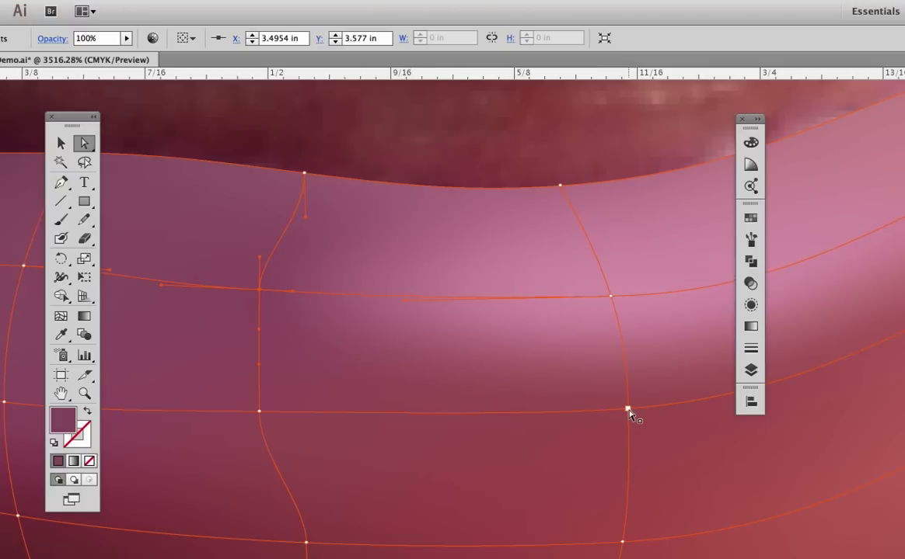
pyautogui.moveTo(629, 410); pyautogui.dragTo(628, 442)
pyautogui.press('u')
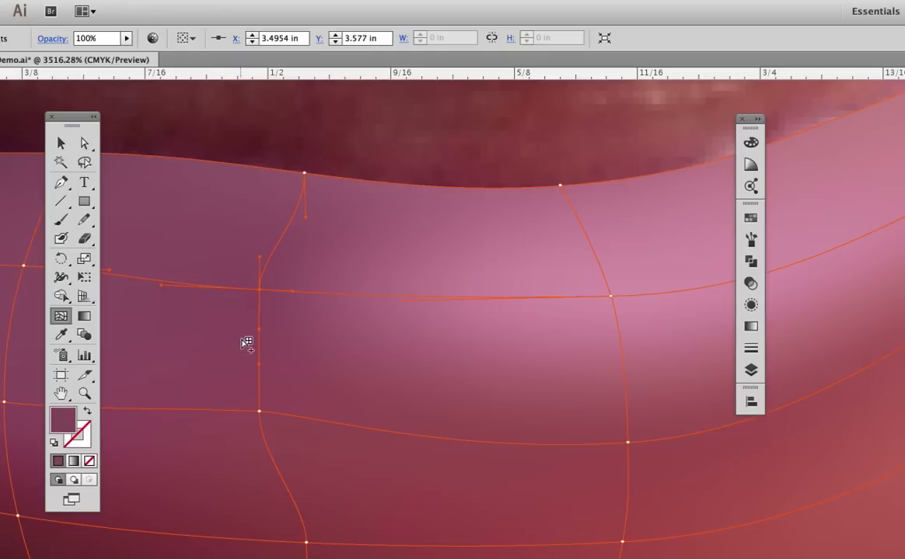
pyautogui.keyDown('alt'); pyautogui.click(265, 294); pyautogui.keyUp('alt')
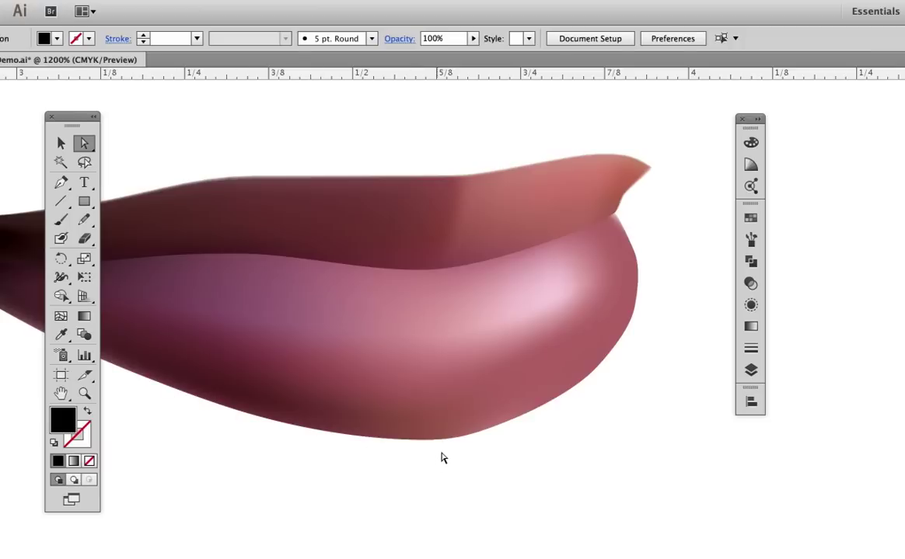
# Step: Fade the lower lip's outer edge mesh points to 0% opacity and deselect to check the soft edge
pyautogui.click(451, 443)
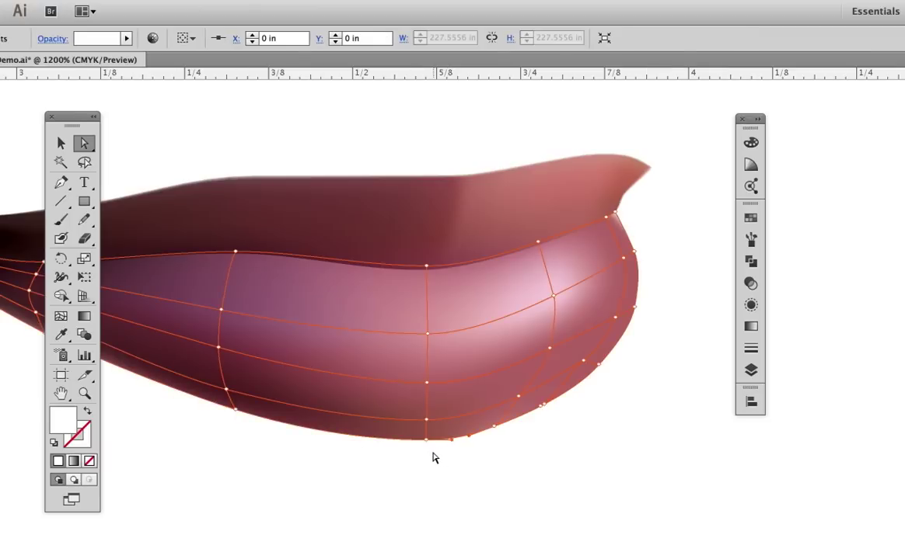
pyautogui.moveTo(432, 439); pyautogui.dragTo(431, 438)
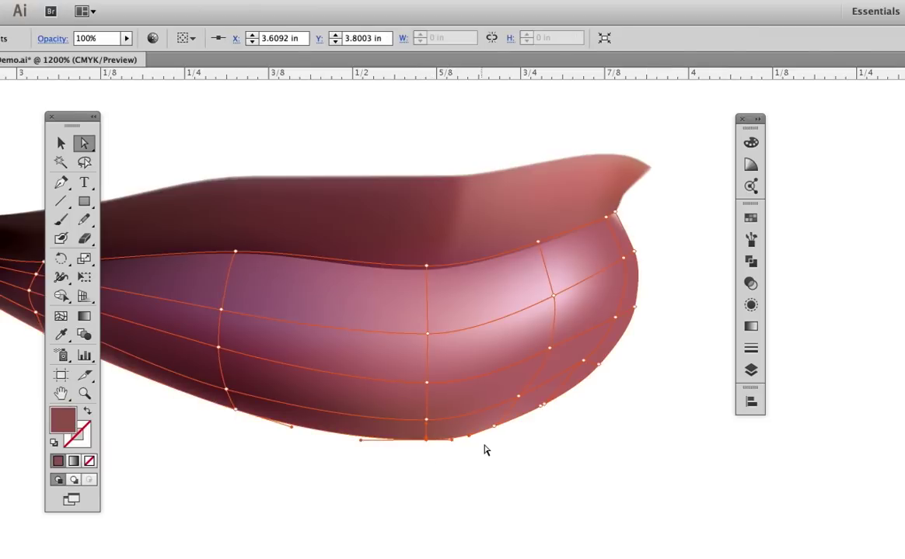
pyautogui.press('super+a')
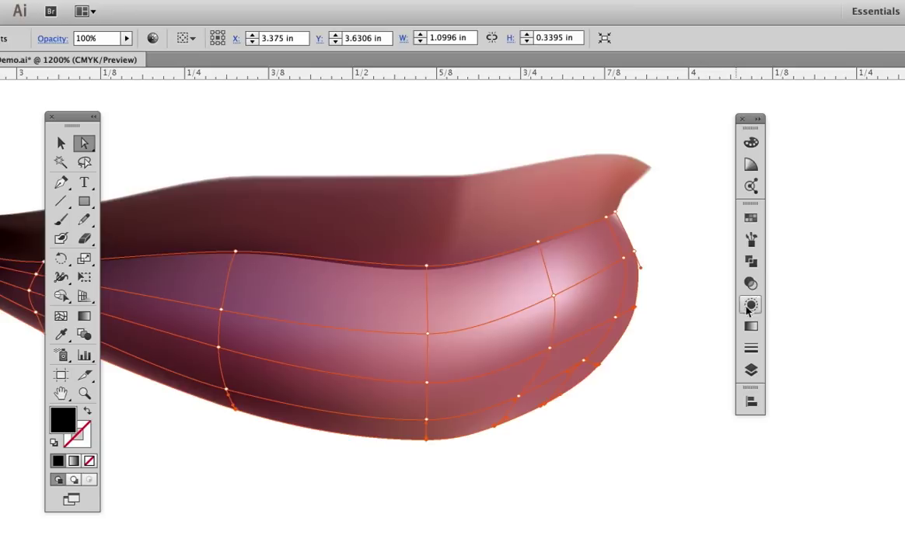
pyautogui.click(750, 285)
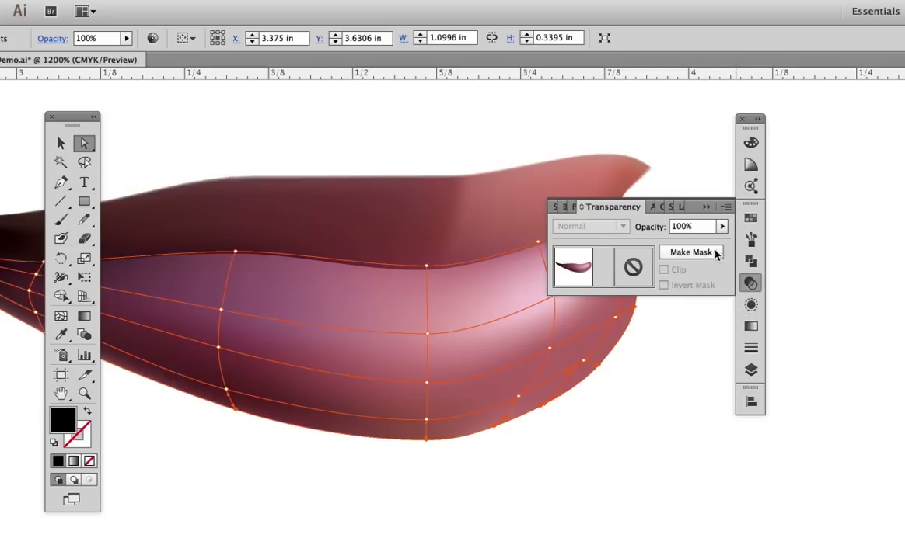
pyautogui.click(722, 226)
pyautogui.moveTo(722, 241); pyautogui.dragTo(561, 261)
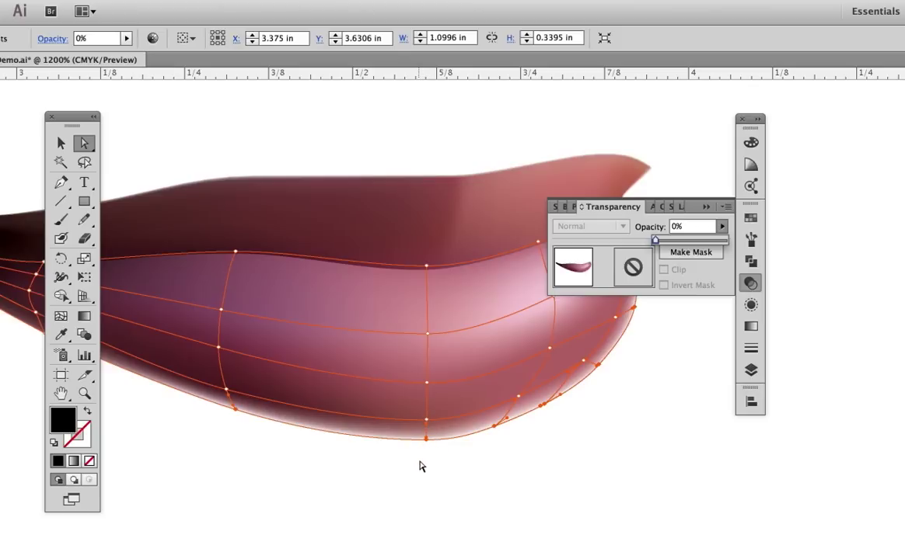
pyautogui.click(420, 466)
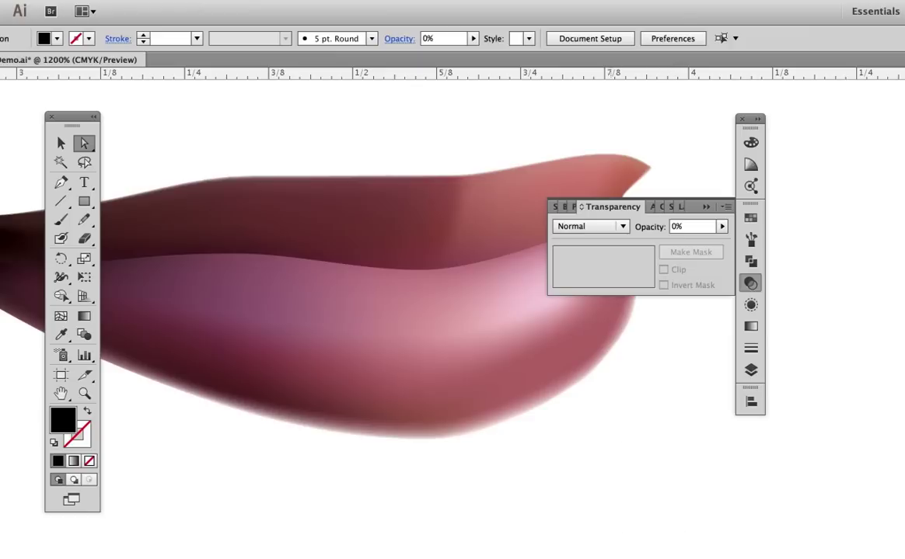
pyautogui.click(362, 142)
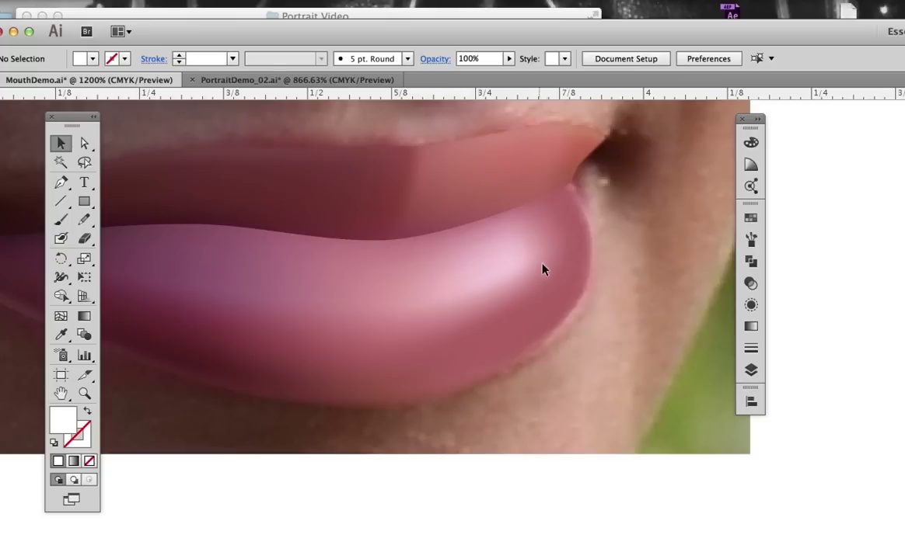
# Step: Give the white lip highlights a 1.5-pixel Gaussian Blur and 38% opacity
pyautogui.press('super+v')
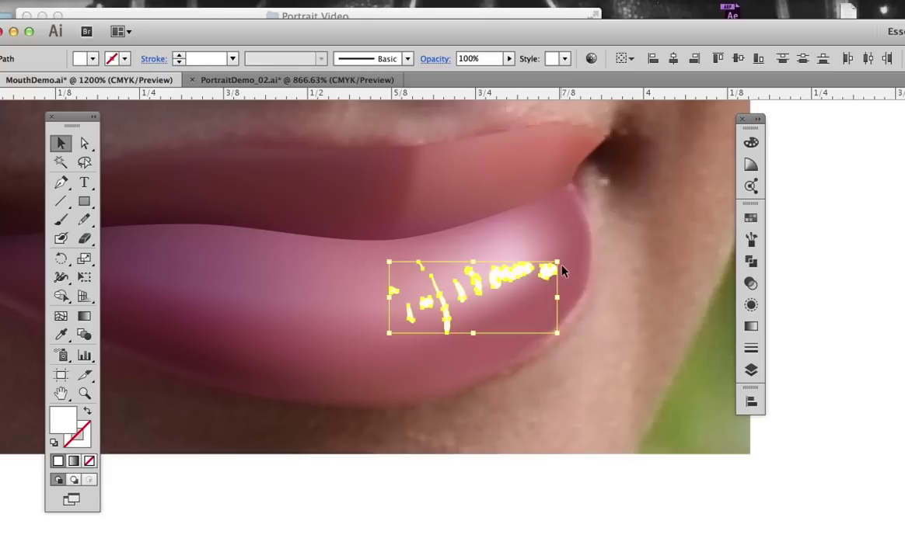
pyautogui.click(274, 1)
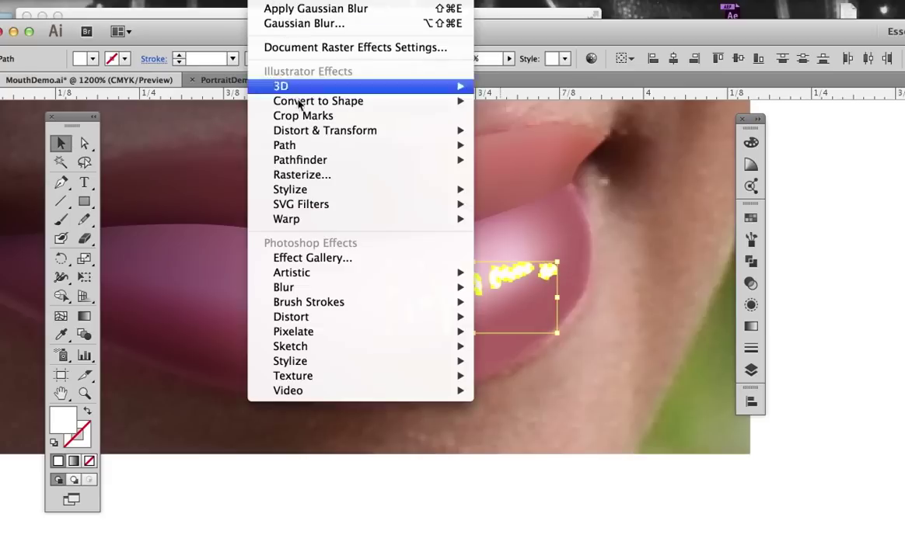
pyautogui.moveTo(378, 287)
pyautogui.click(509, 289)
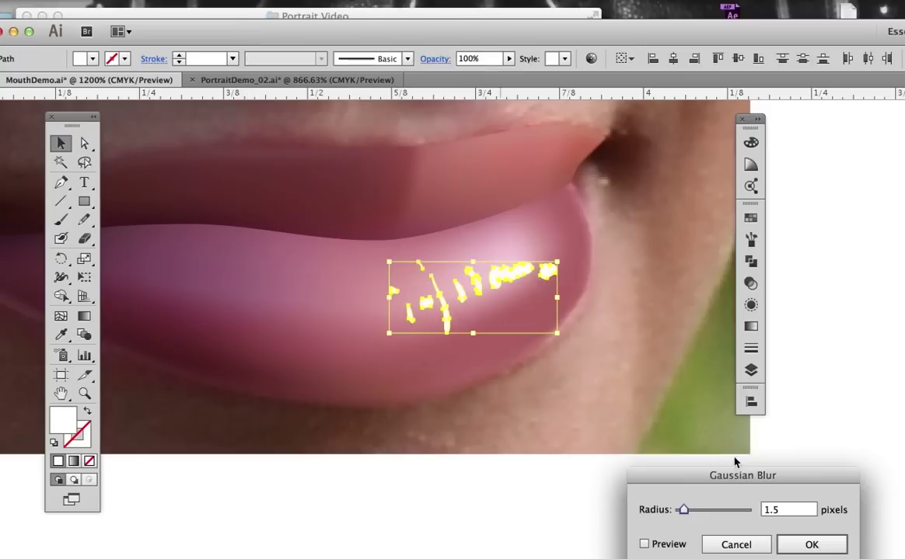
pyautogui.click(808, 542)
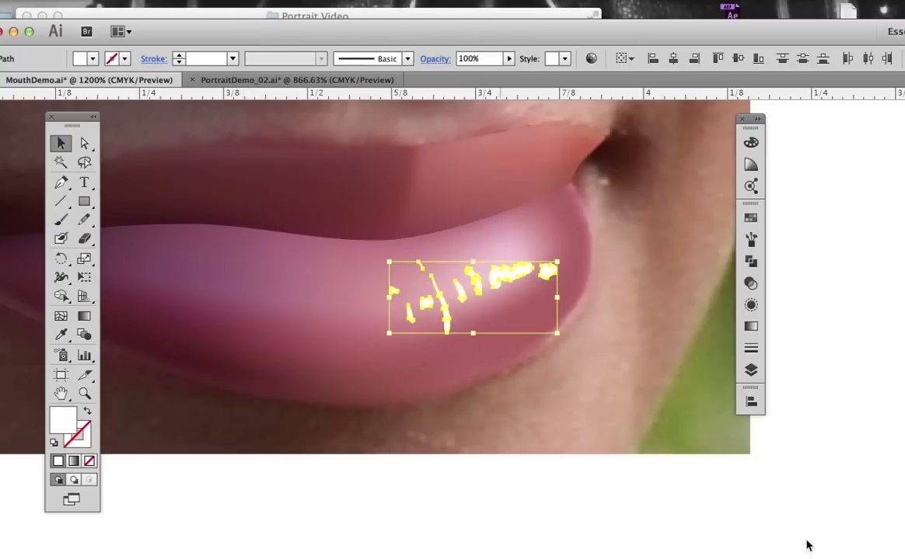
pyautogui.click(751, 283)
pyautogui.click(722, 227)
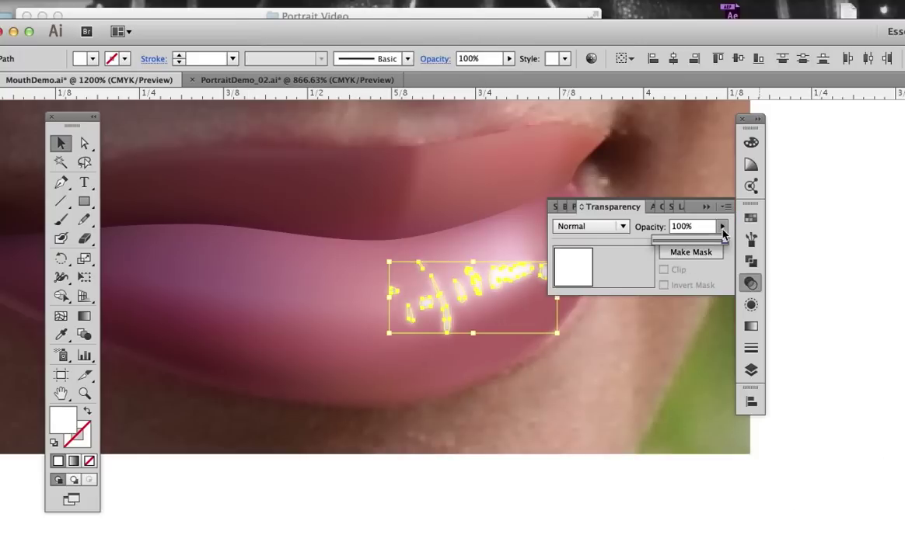
pyautogui.moveTo(683, 243); pyautogui.dragTo(679, 243)
pyautogui.click(525, 489)
# Step: Make the lip shadows layer visible and select the lip-shadow shape
pyautogui.press('F7')
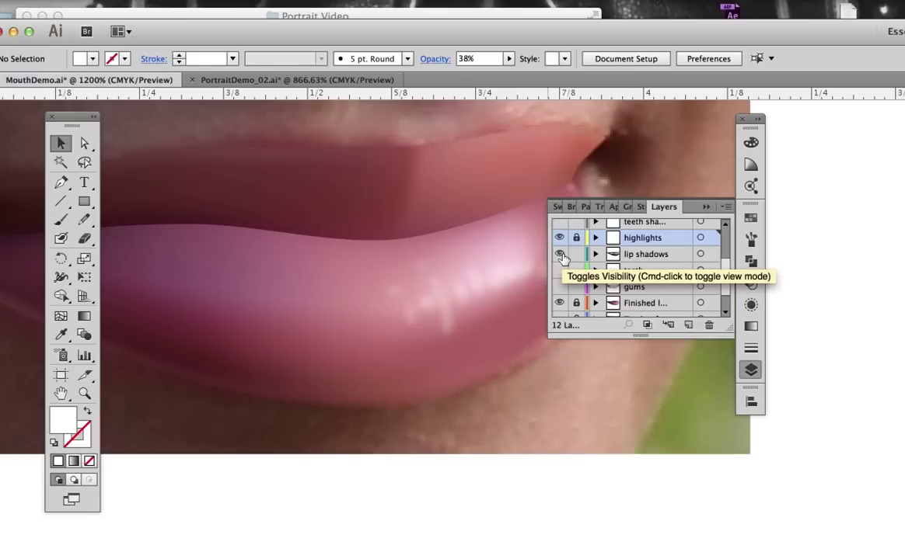
pyautogui.click(560, 254)
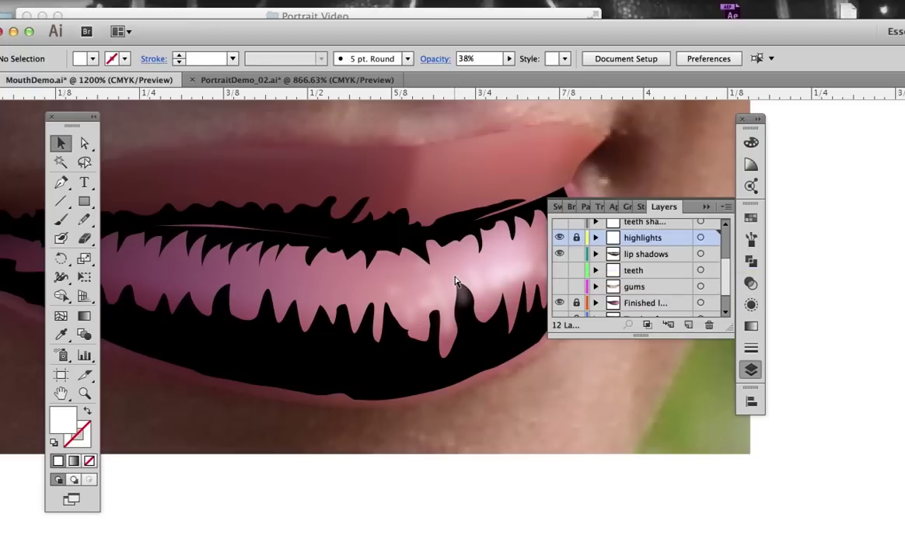
pyautogui.press('super+a')
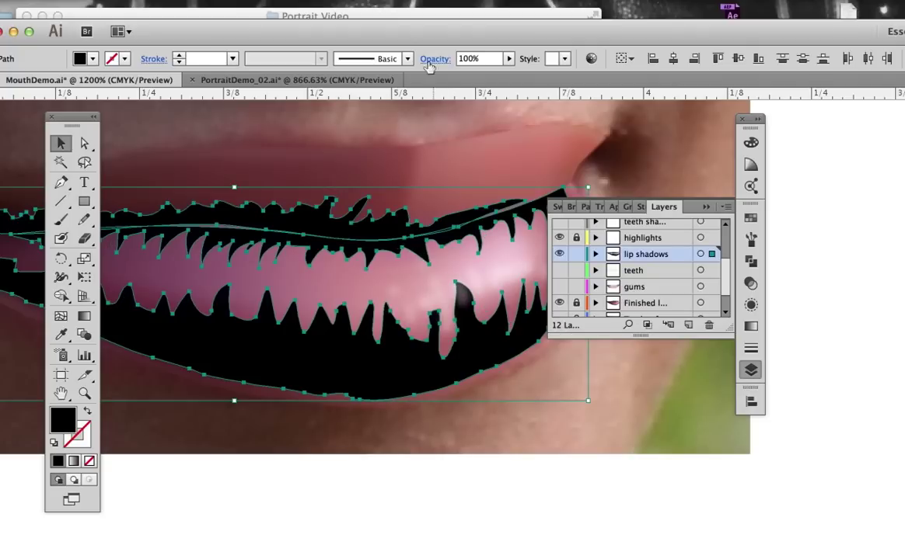
# Step: Blur the lip shadows by 1.5 pixels and fade them to about 13% opacity
pyautogui.click(271, 3)
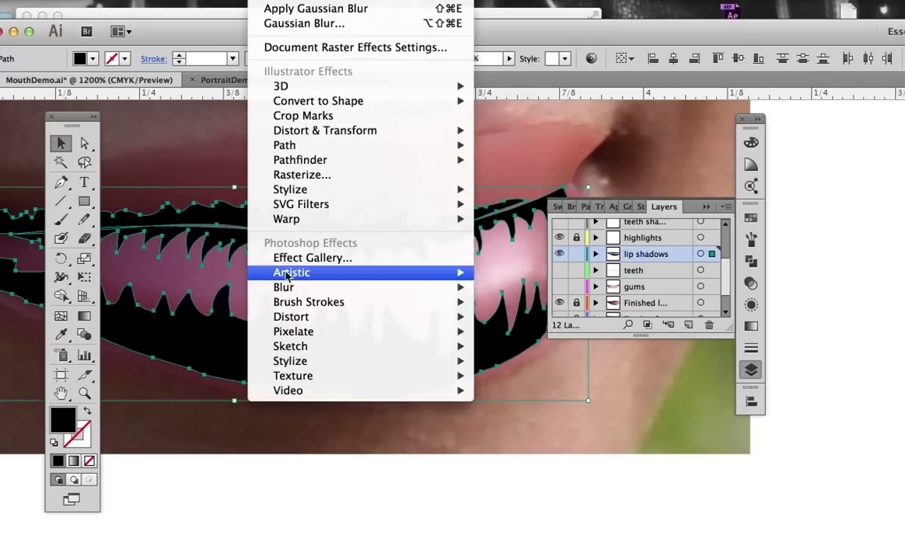
pyautogui.moveTo(373, 289)
pyautogui.click(497, 290)
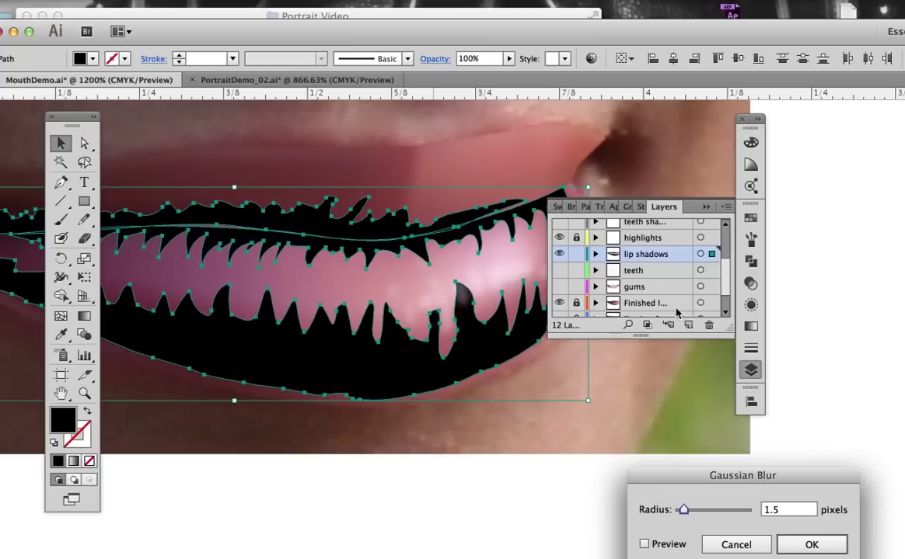
pyautogui.click(808, 544)
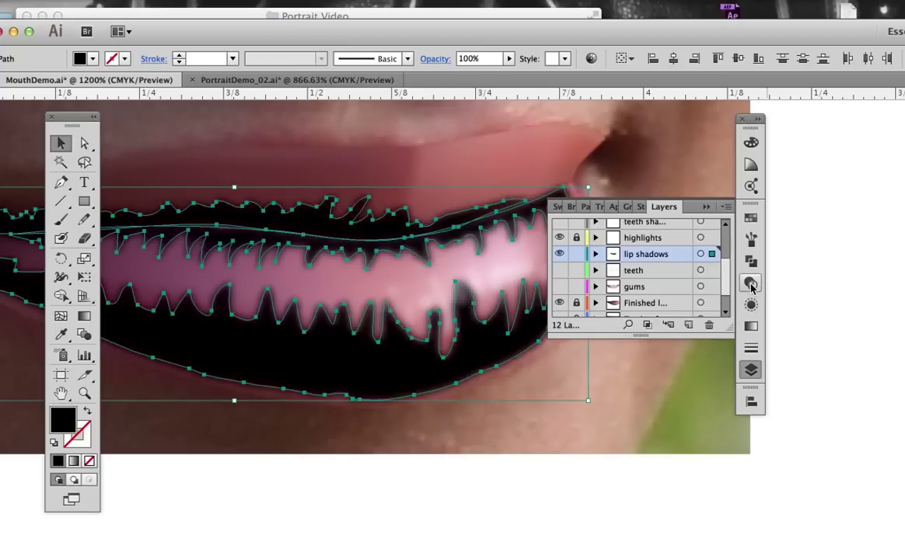
pyautogui.press('super+shift+F10')
pyautogui.click(722, 226)
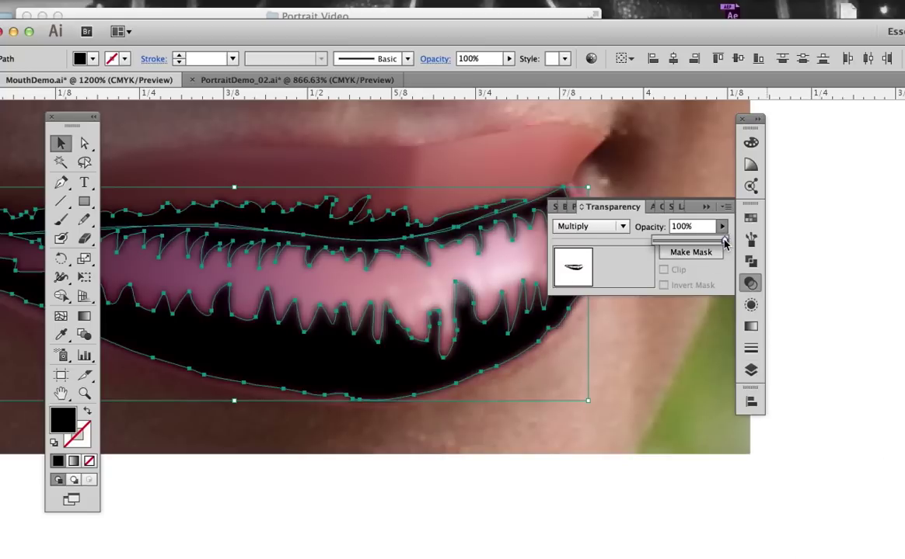
pyautogui.moveTo(723, 238); pyautogui.dragTo(666, 242)
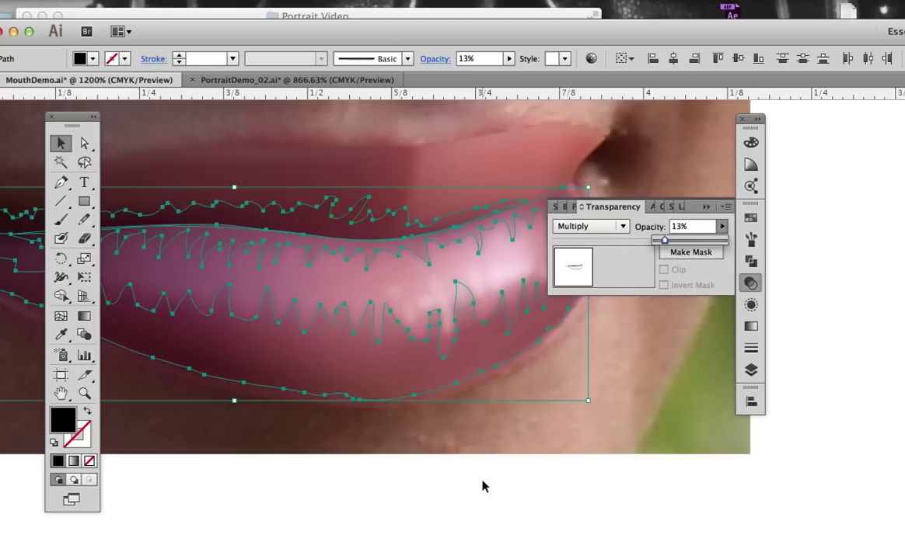
pyautogui.click(478, 465)
# Step: Reselect the lower-lip shadow path and lower its opacity to 8%
pyautogui.moveTo(477, 413); pyautogui.dragTo(384, 409)
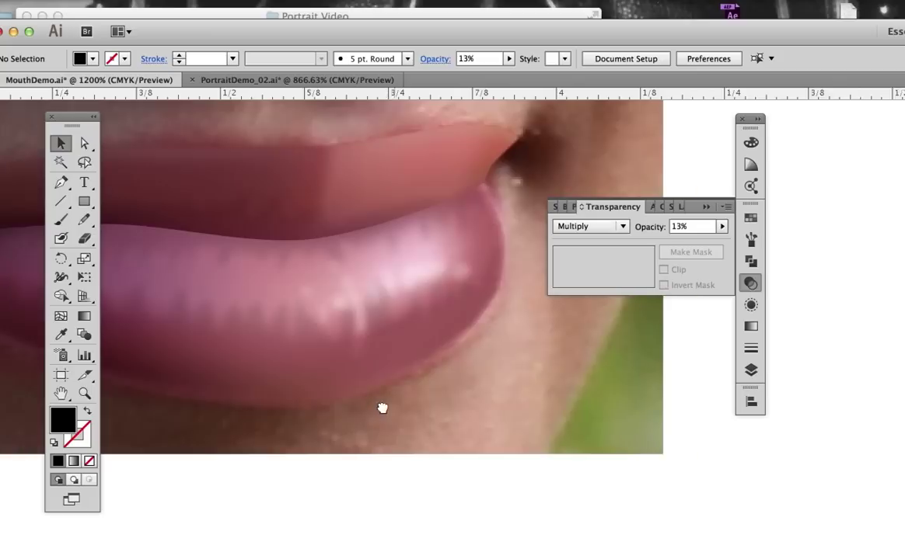
pyautogui.click(277, 369)
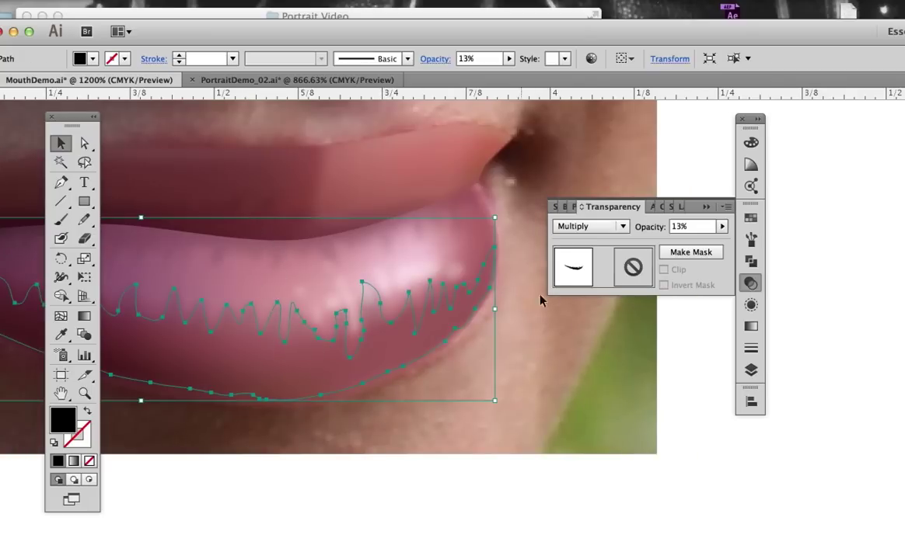
pyautogui.click(722, 228)
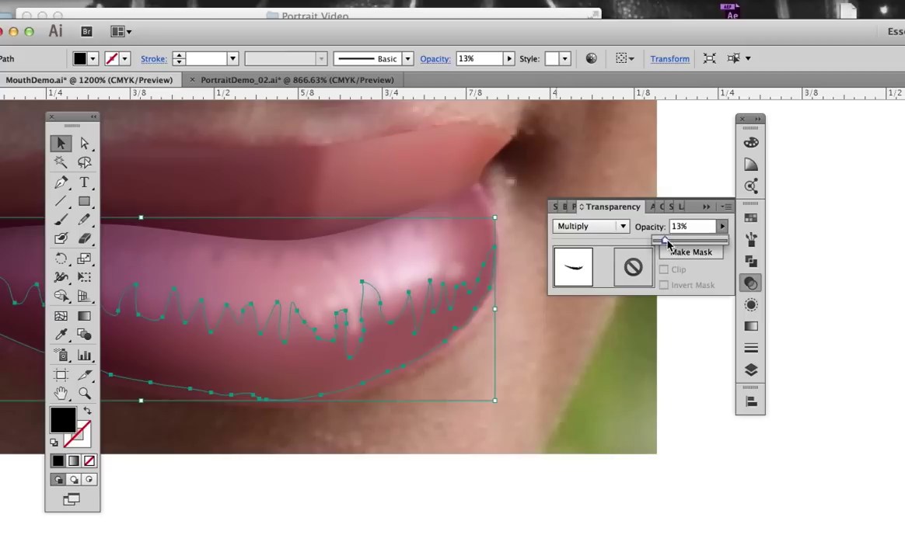
pyautogui.moveTo(666, 243); pyautogui.dragTo(663, 242)
pyautogui.click(344, 521)
pyautogui.click(343, 520)
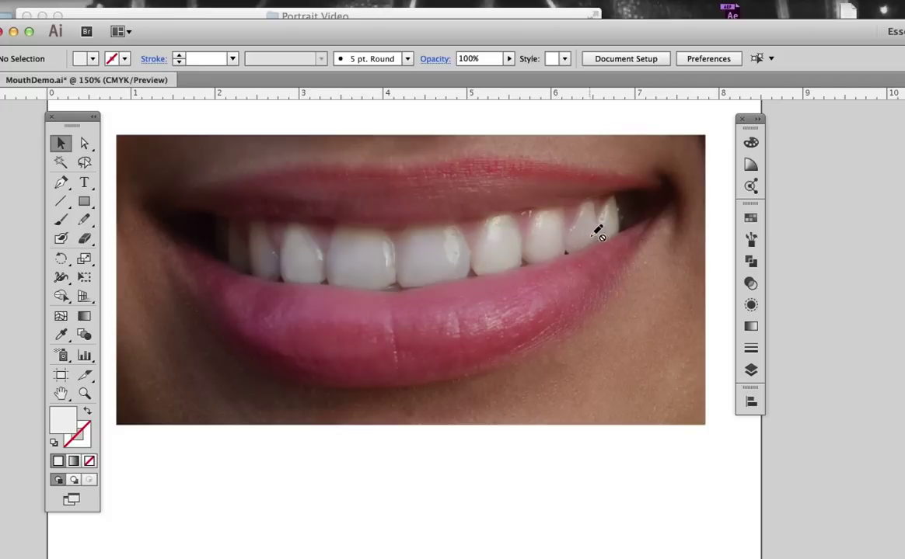
# Step: Turn on the teeth layer so the white tooth shapes appear over the smiling-mouth photo
pyautogui.click(751, 370)
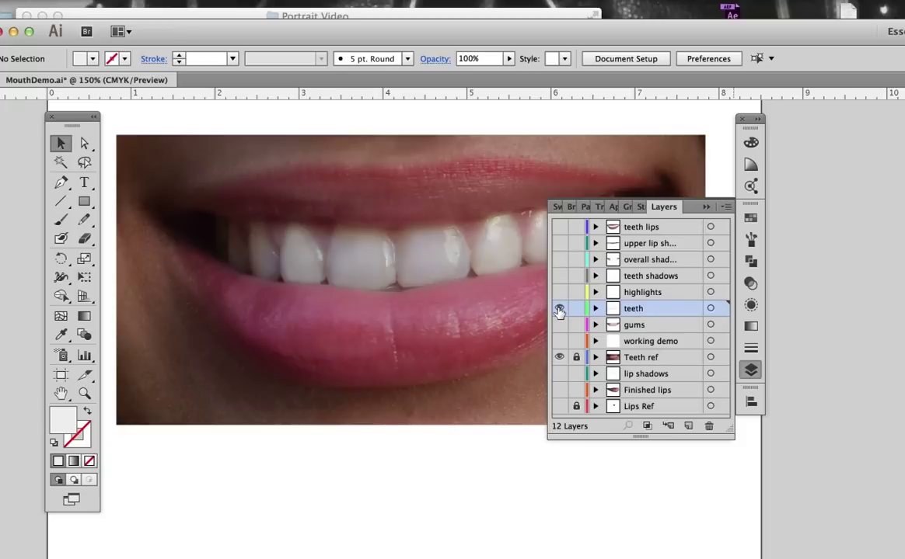
pyautogui.click(559, 308)
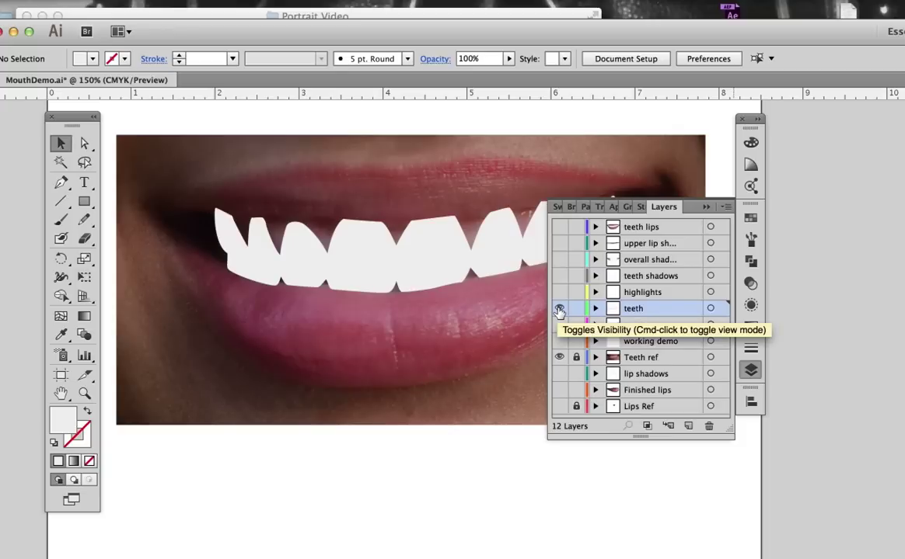
# Step: Check the teeth shape's pale-gray fill of 3% in each CMYK ink and view its outlines over the photo
pyautogui.click(362, 252)
pyautogui.click(751, 142)
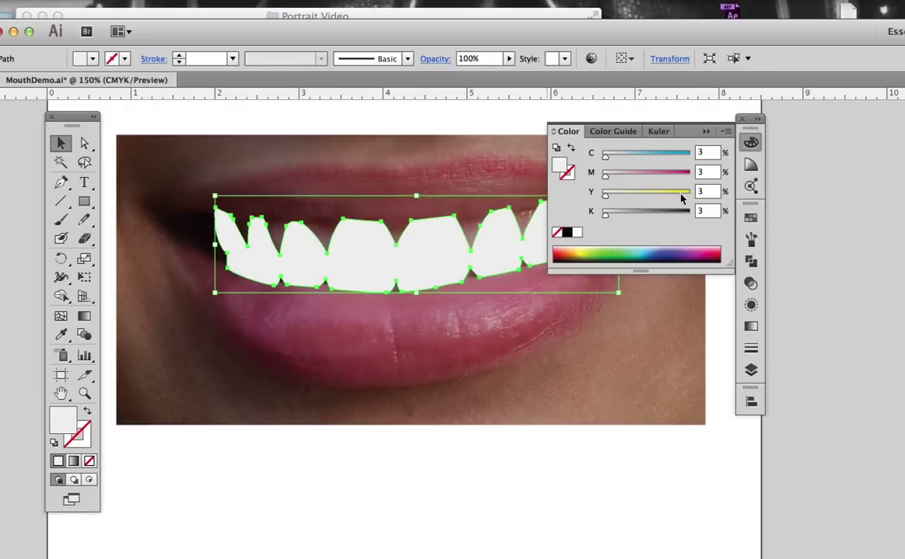
pyautogui.click(497, 203)
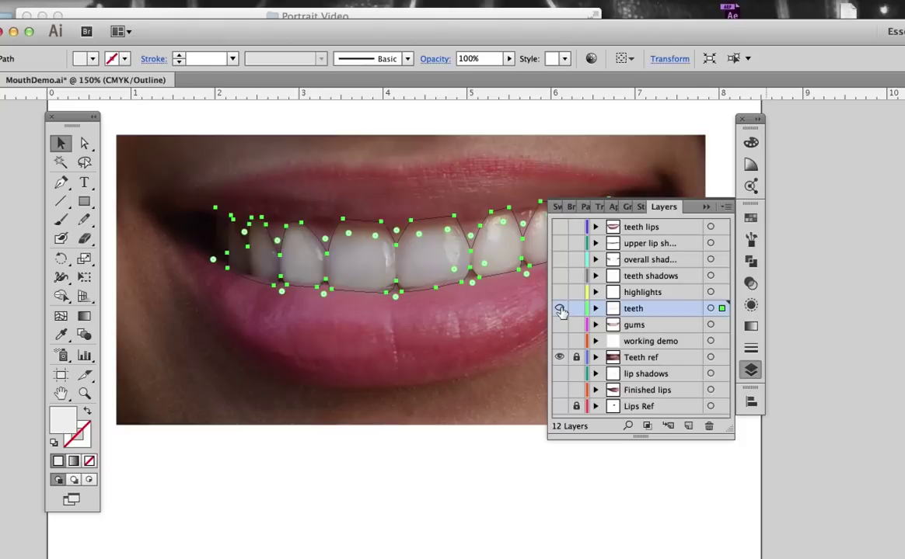
pyautogui.click(496, 265)
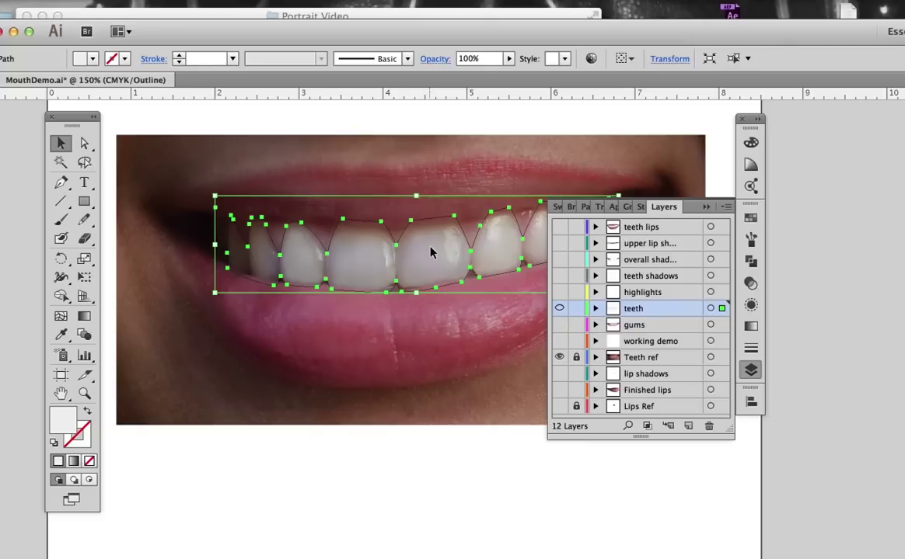
pyautogui.click(706, 207)
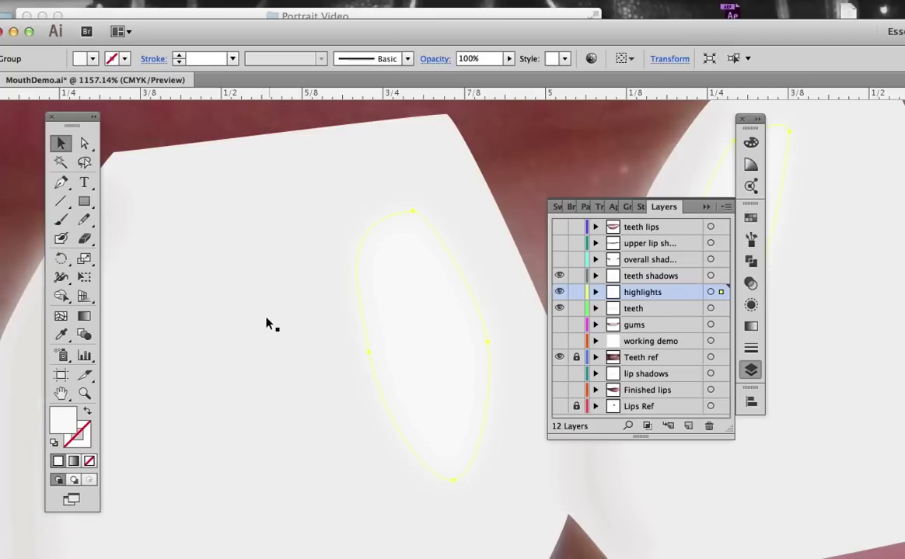
# Step: Show the teeth shadows layer and confirm a shadow shape's 5% CMYK tint
pyautogui.moveTo(227, 294); pyautogui.dragTo(490, 302)
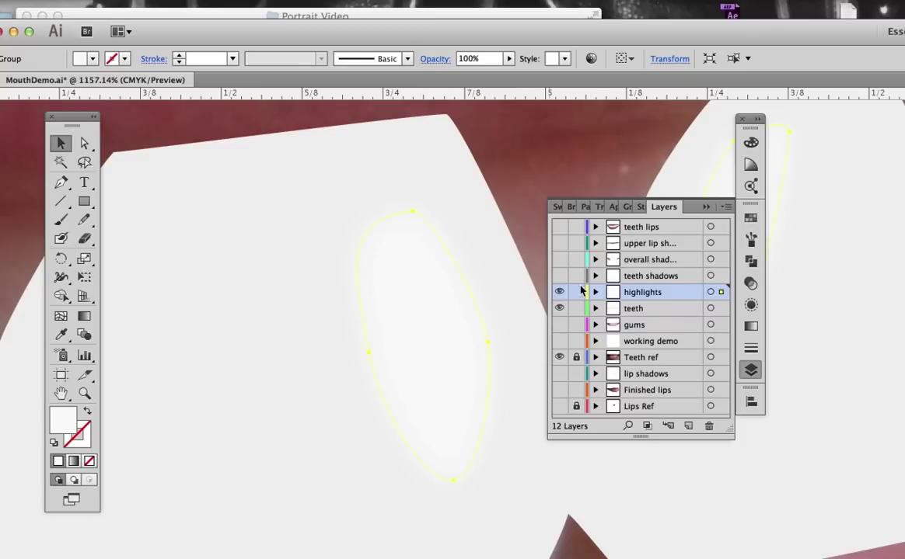
pyautogui.click(559, 275)
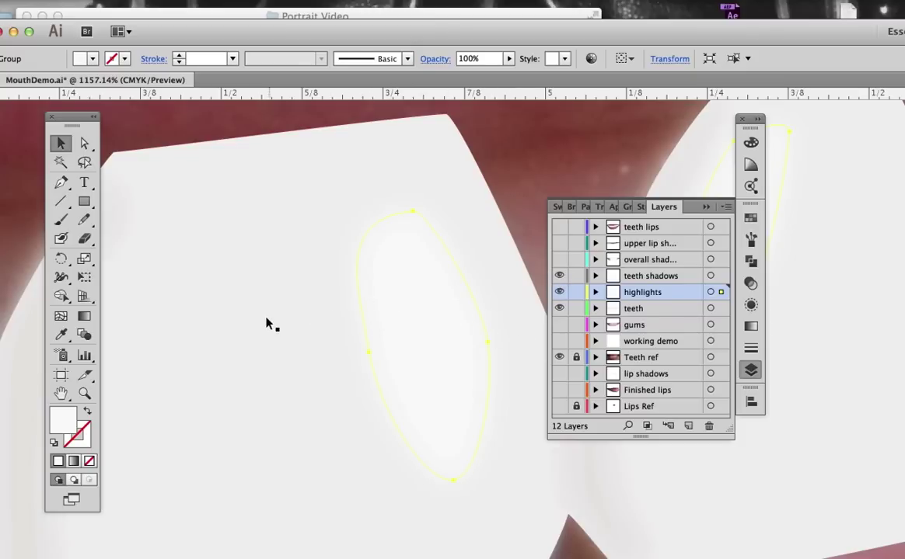
pyautogui.moveTo(247, 319); pyautogui.dragTo(297, 349)
pyautogui.click(280, 348)
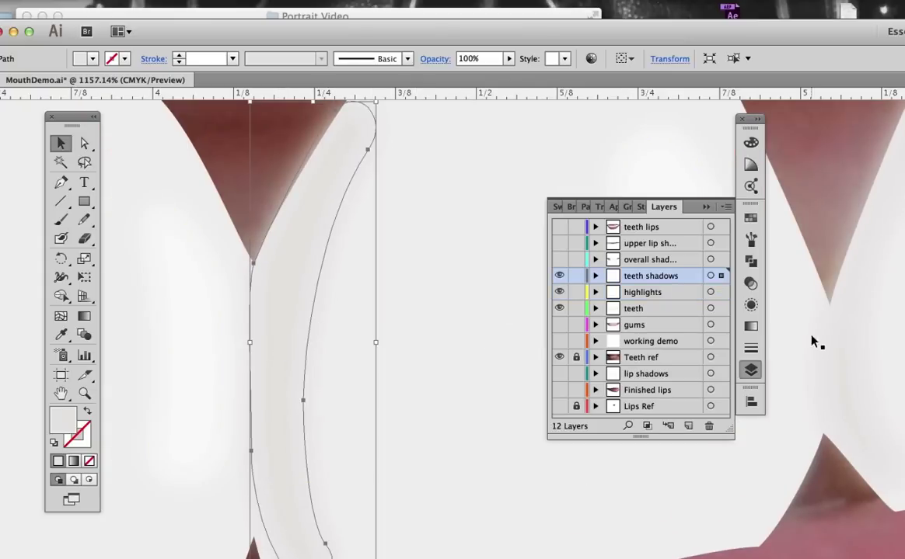
pyautogui.click(750, 143)
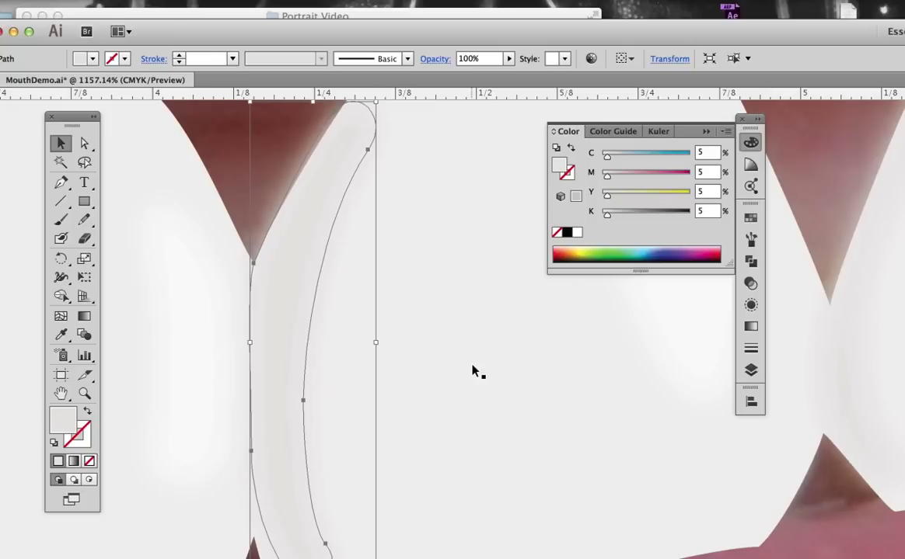
# Step: Zoom out to see the whole row of teeth and bring up the layers list
pyautogui.keyDown('alt'); pyautogui.keyDown('super'); pyautogui.click(462, 410); pyautogui.keyUp('super'); pyautogui.keyUp('alt')
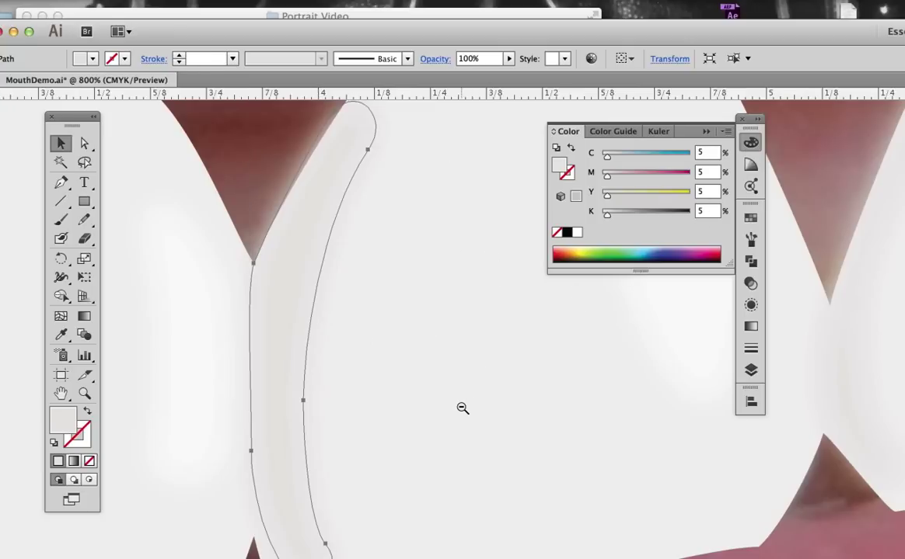
pyautogui.keyDown('alt'); pyautogui.keyDown('super'); pyautogui.click(462, 408); pyautogui.keyUp('super'); pyautogui.keyUp('alt')
pyautogui.keyDown('alt'); pyautogui.keyDown('super'); pyautogui.click(475, 398); pyautogui.keyUp('super'); pyautogui.keyUp('alt')
pyautogui.keyDown('alt'); pyautogui.keyDown('super'); pyautogui.click(478, 400); pyautogui.keyUp('super'); pyautogui.keyUp('alt')
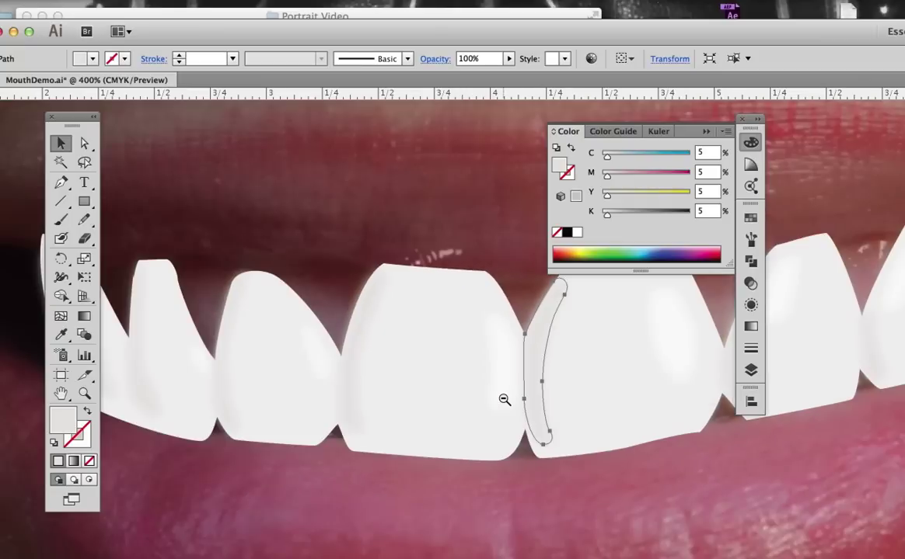
pyautogui.keyDown('alt'); pyautogui.keyDown('super'); pyautogui.click(531, 405); pyautogui.keyUp('super'); pyautogui.keyUp('alt')
pyautogui.keyDown('alt'); pyautogui.keyDown('super'); pyautogui.click(557, 413); pyautogui.keyUp('super'); pyautogui.keyUp('alt')
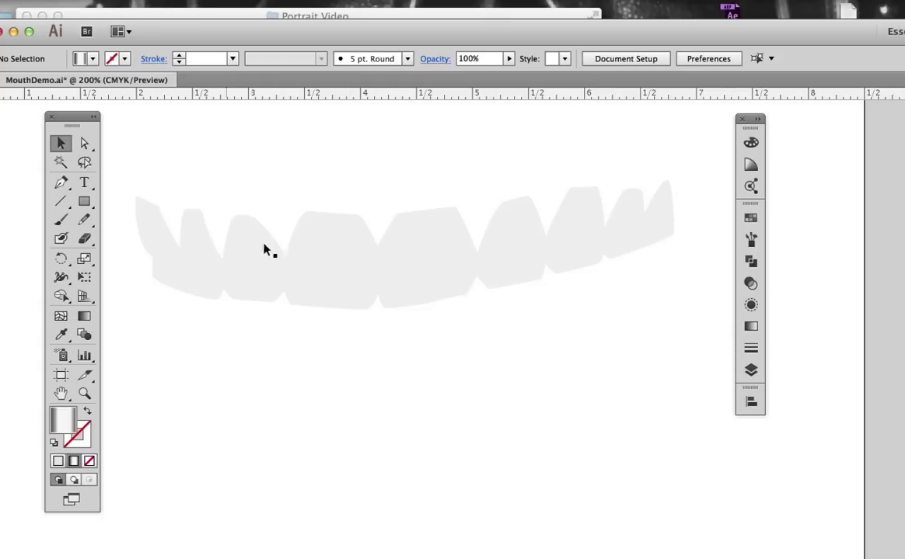
pyautogui.click(751, 371)
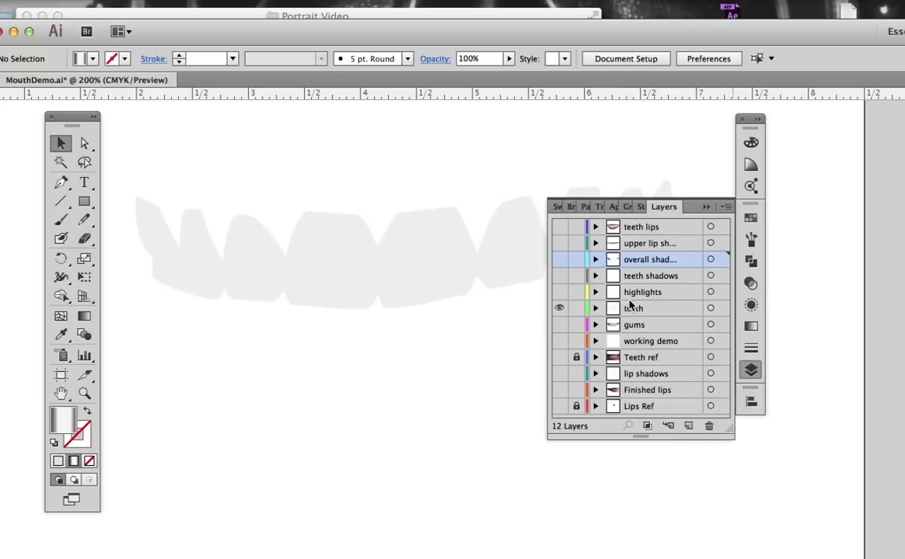
# Step: Show the overall shadow layer and set its gray-to-white gradient shape to Multiply blending
pyautogui.click(559, 260)
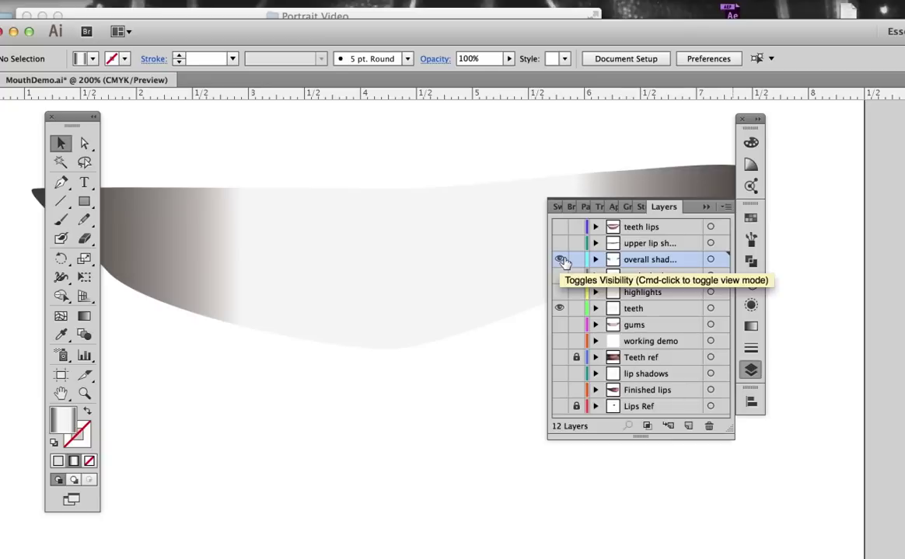
pyautogui.click(704, 206)
pyautogui.click(613, 217)
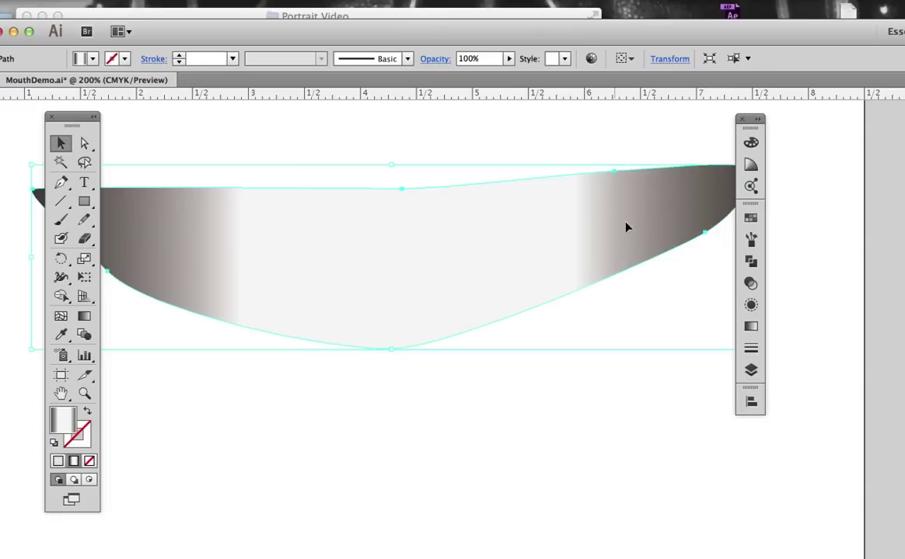
pyautogui.click(751, 327)
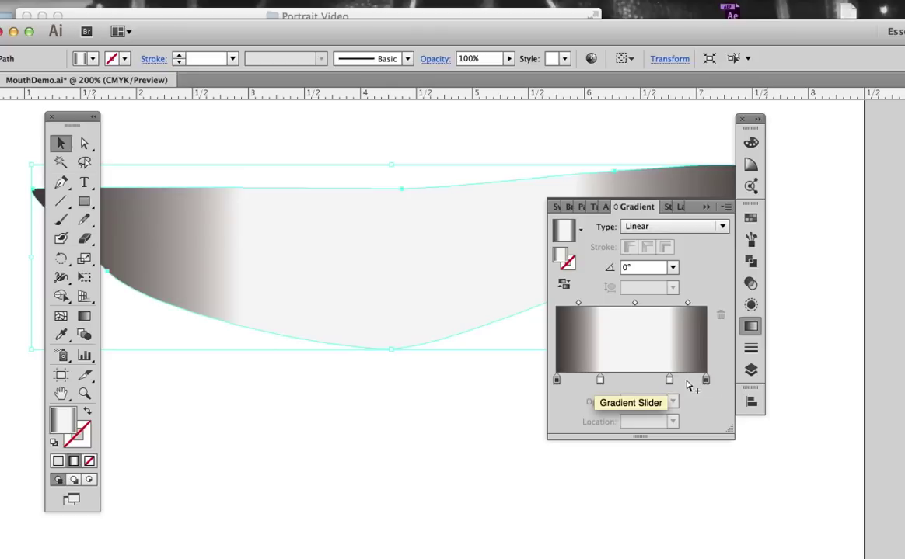
pyautogui.click(750, 284)
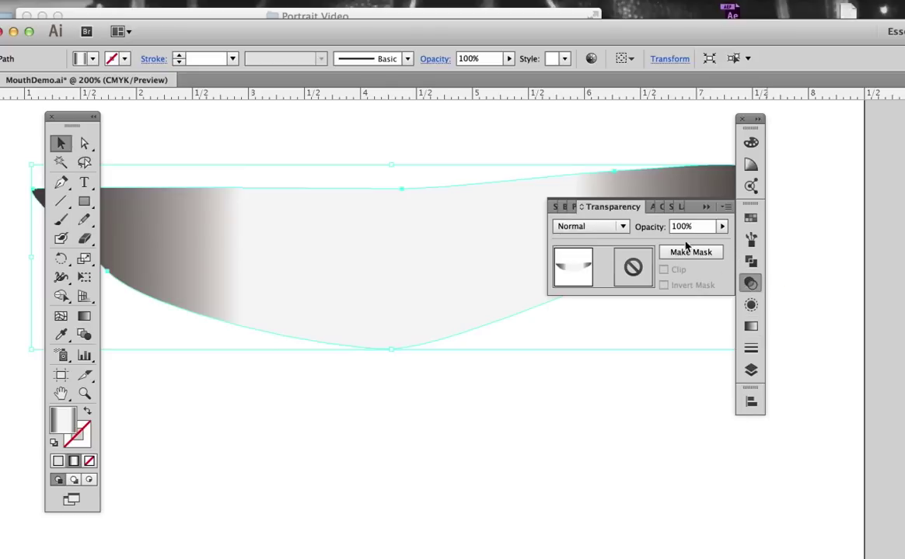
pyautogui.click(620, 227)
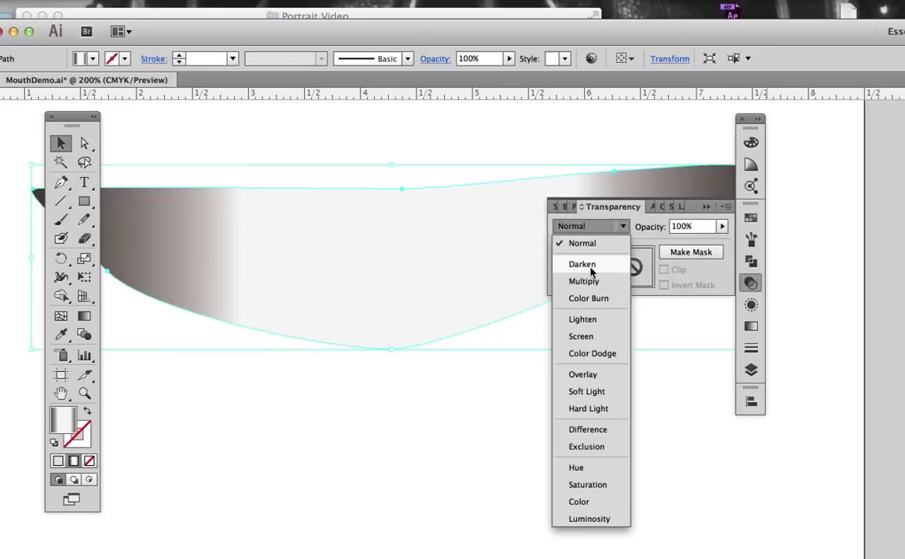
pyautogui.press('Escape')
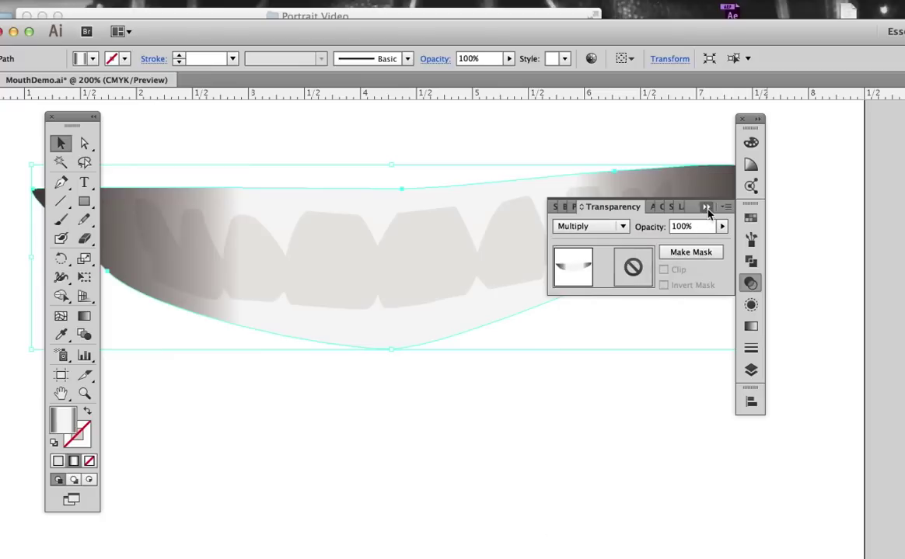
pyautogui.click(572, 262)
pyautogui.click(482, 424)
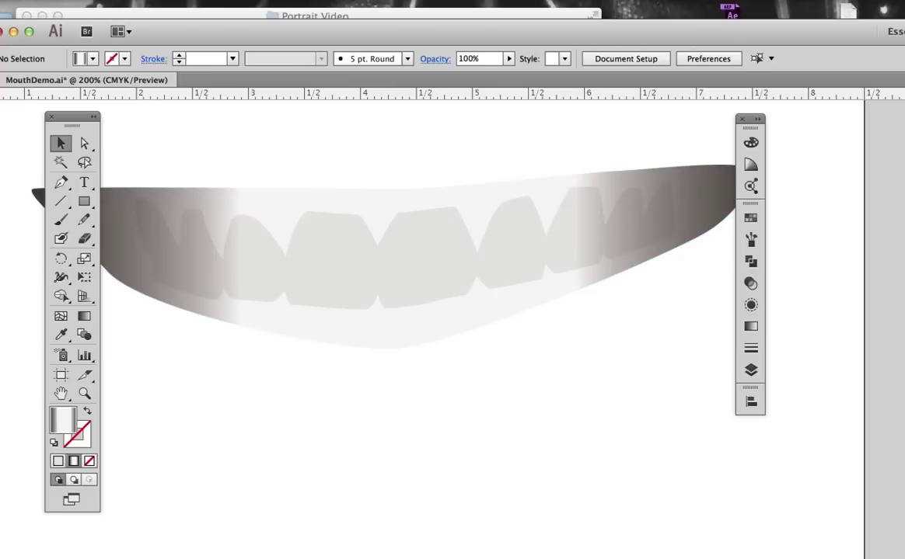
pyautogui.press('F7')
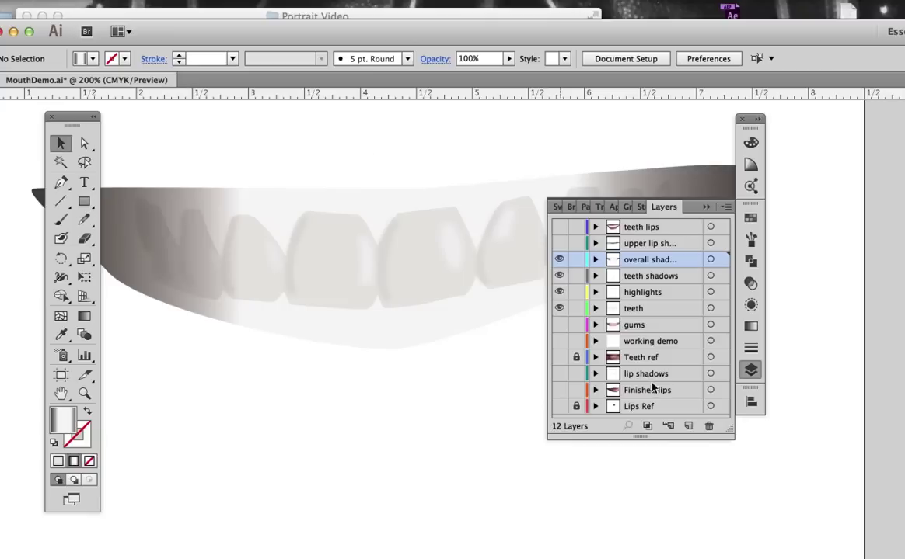
pyautogui.click(705, 206)
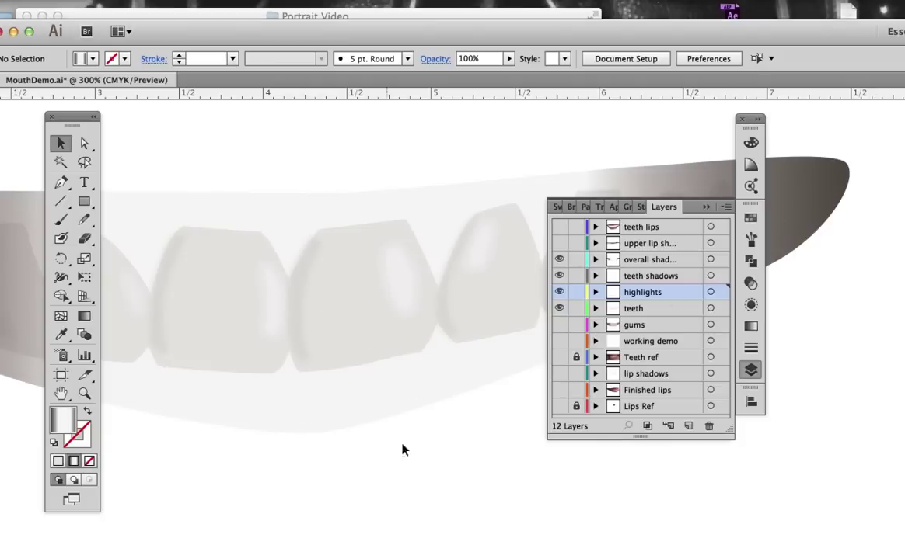
pyautogui.click(559, 327)
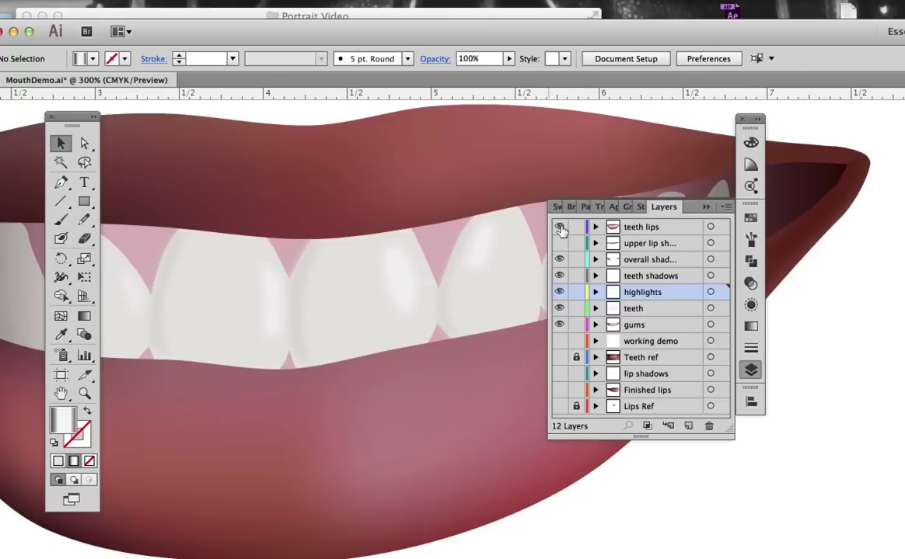
# Step: Zoom out and pan to centre the full smile of teeth, gums and lips
pyautogui.keyDown('alt'); pyautogui.keyDown('super'); pyautogui.click(355, 324); pyautogui.keyUp('super'); pyautogui.keyUp('alt')
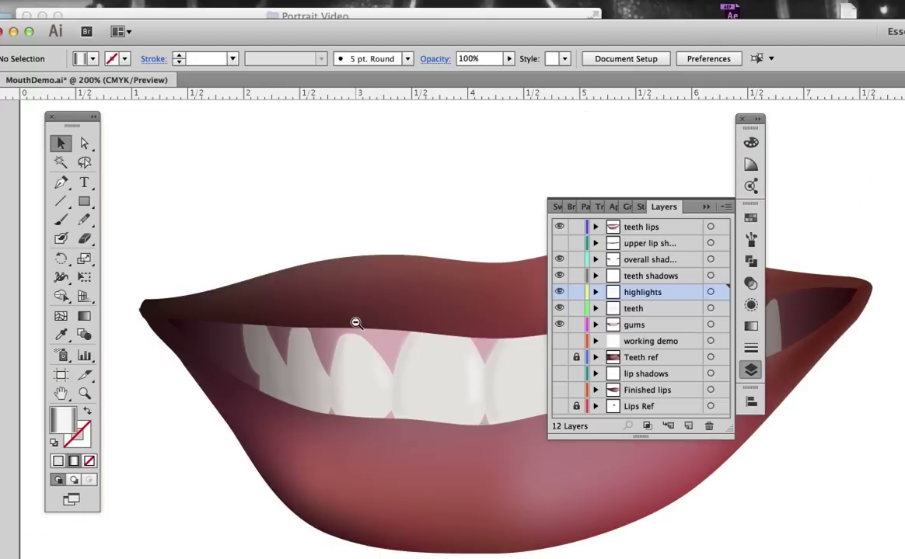
pyautogui.moveTo(364, 326); pyautogui.dragTo(279, 240)
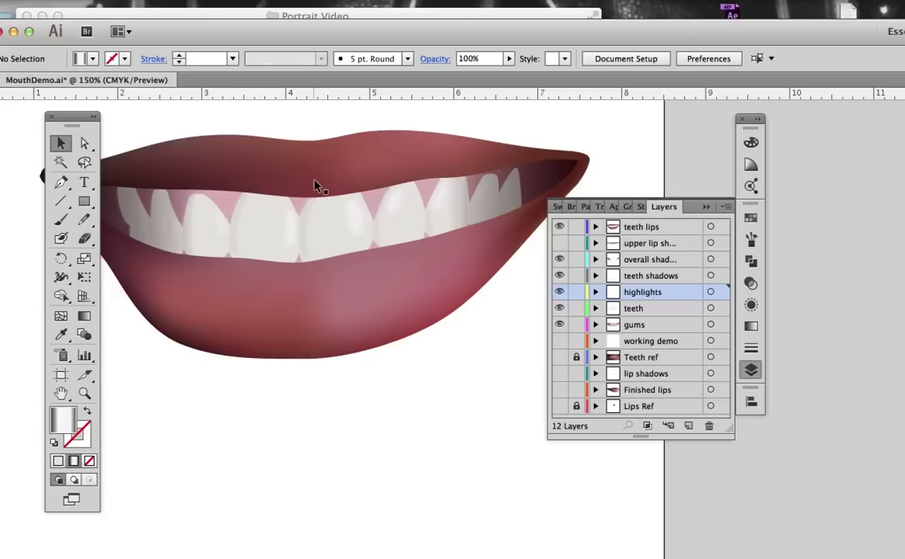
# Step: Reveal the upper lip shadow layer so it darkens the tops of the teeth
pyautogui.hotkey('ctrl', 'alt', '3')
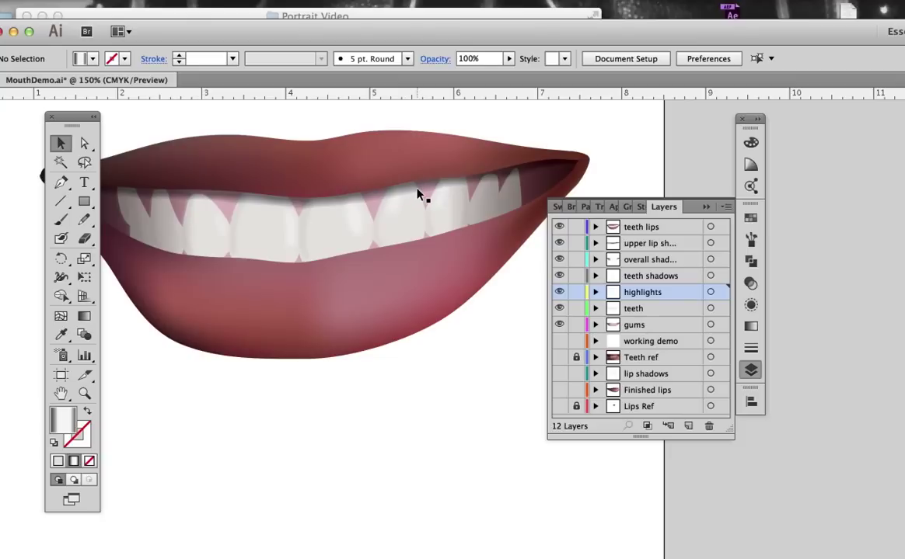